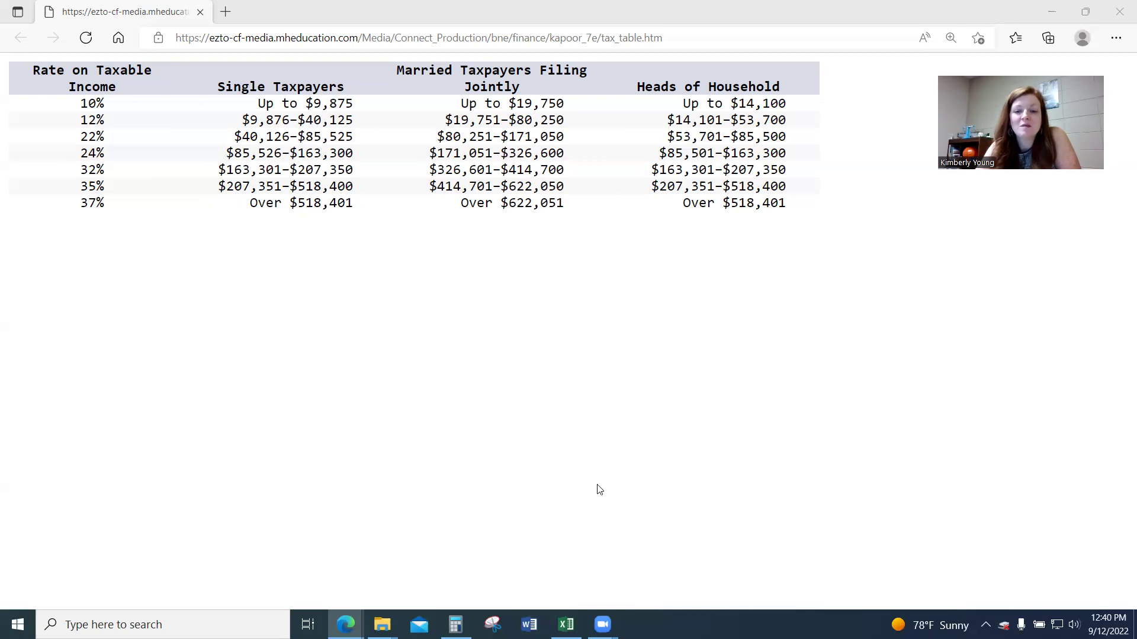
# Switch from the Edge tax-rate table to the Book1 bracket workbook in Excel
pyautogui.moveTo(566, 624)
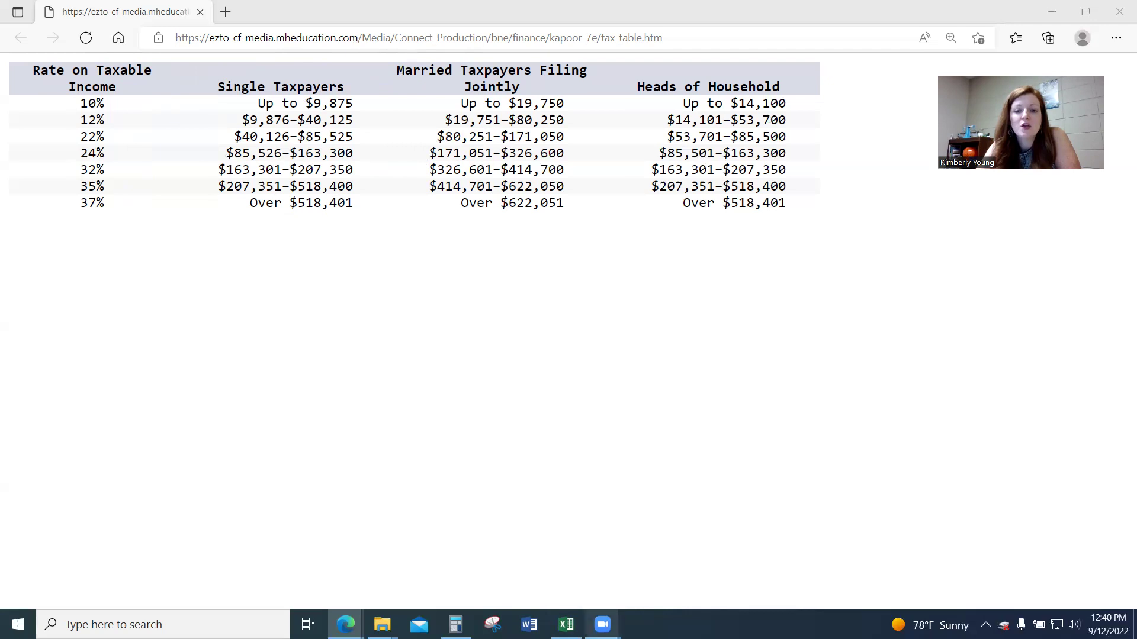
pyautogui.click(566, 624)
pyautogui.click(98, 187)
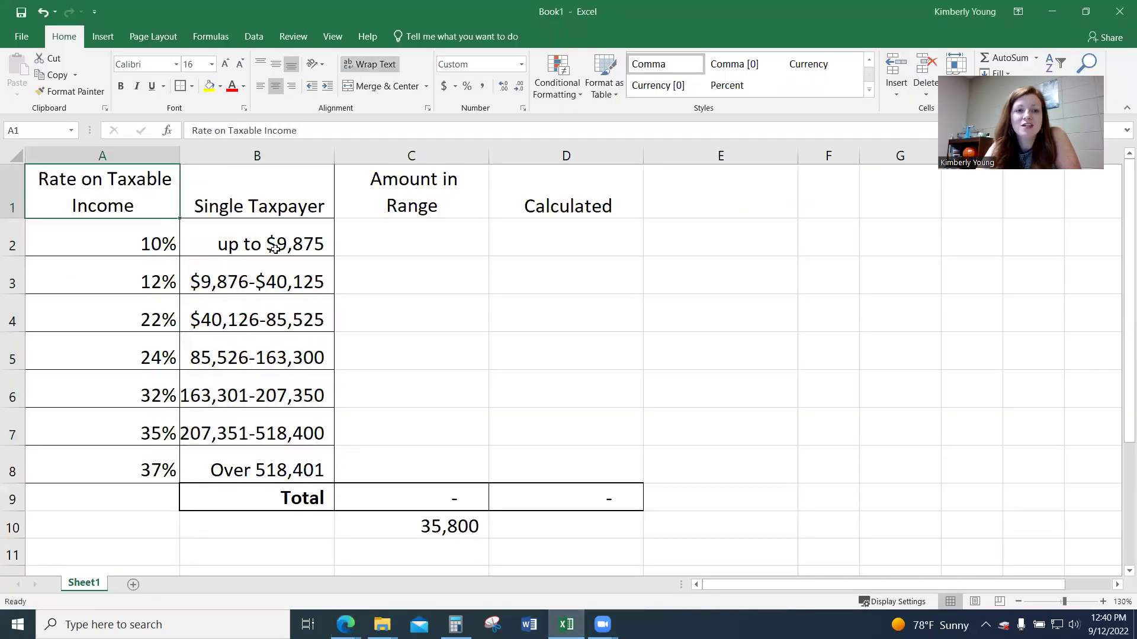
# Widen column B so the Single Taxpayer bracket ranges fit
pyautogui.moveTo(334, 156); pyautogui.dragTo(352, 156)
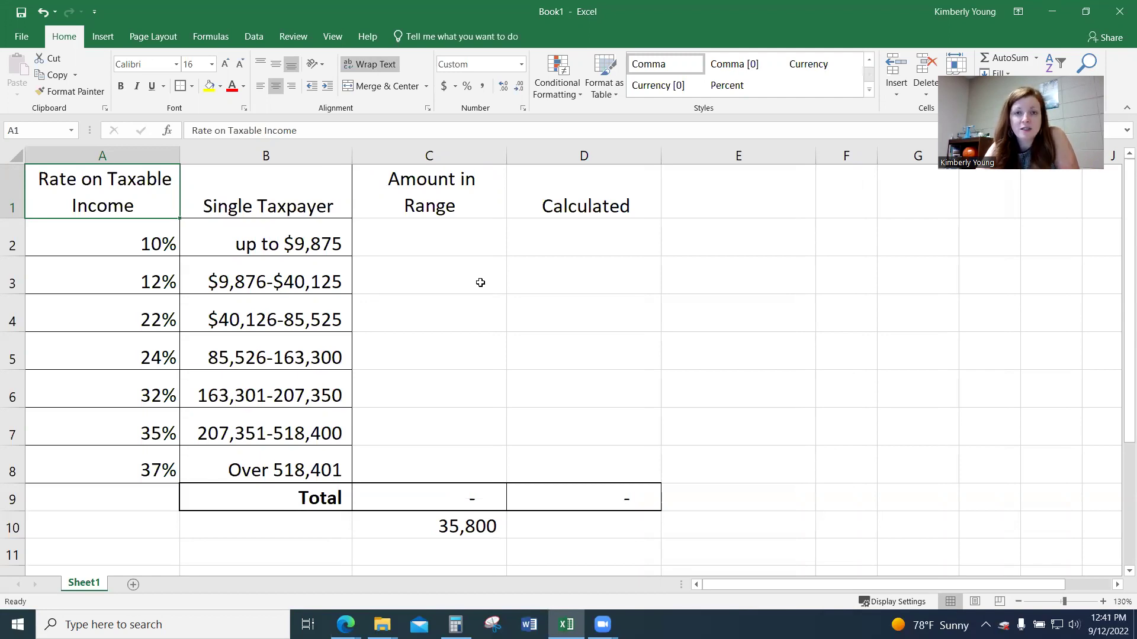
pyautogui.click(420, 533)
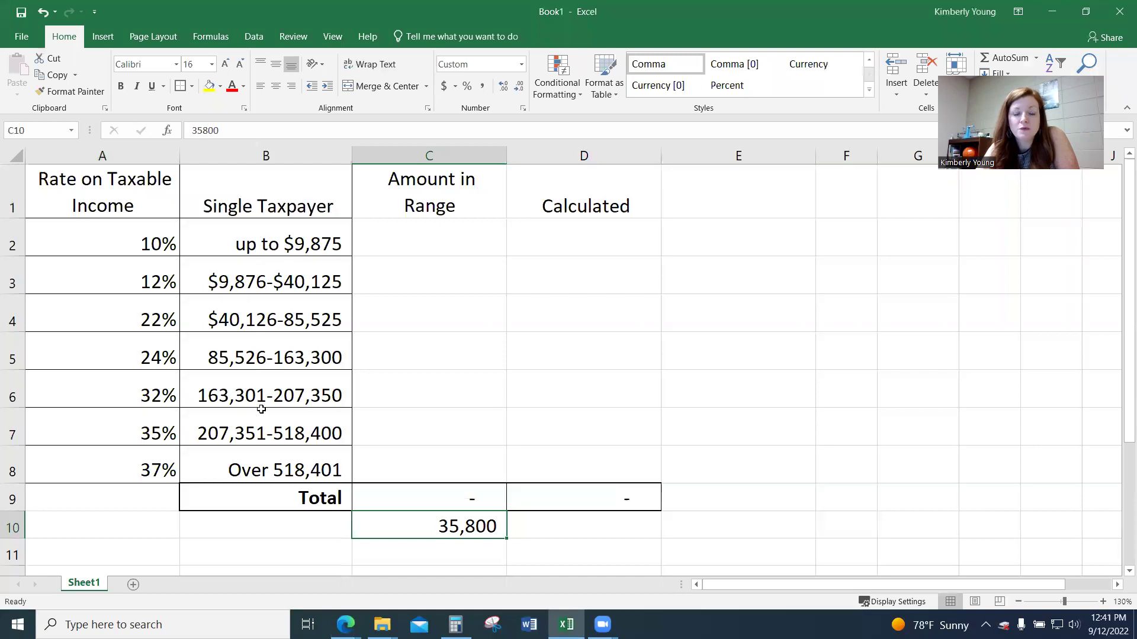
pyautogui.click(334, 247)
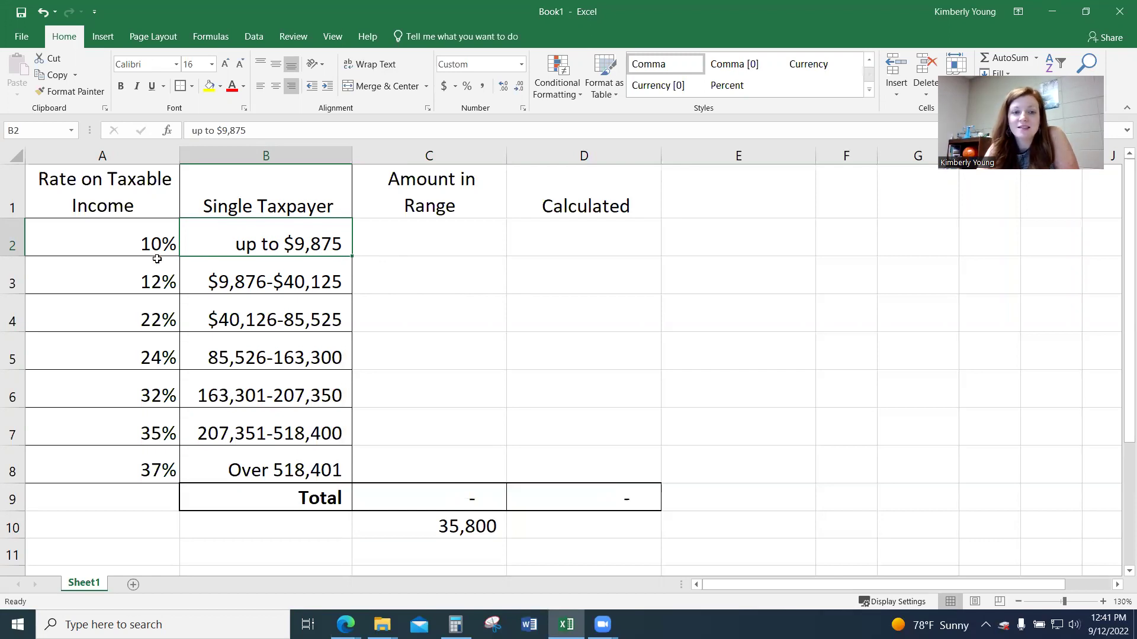
# Enter 9,875 as the 10% bracket's amount in C2
pyautogui.click(395, 240)
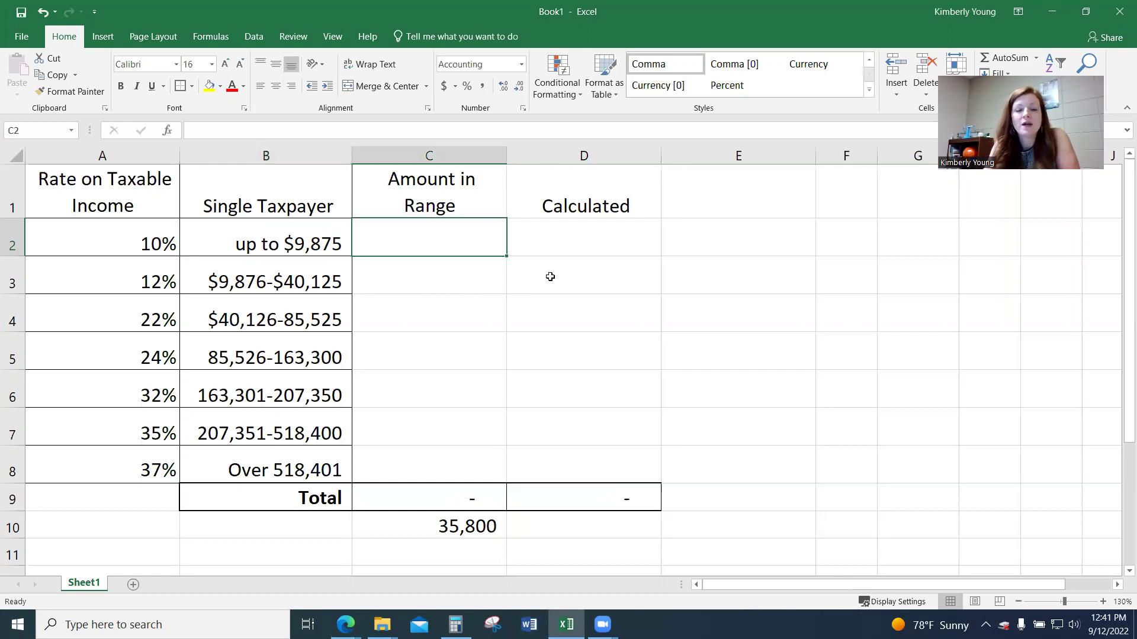
pyautogui.write('9875')
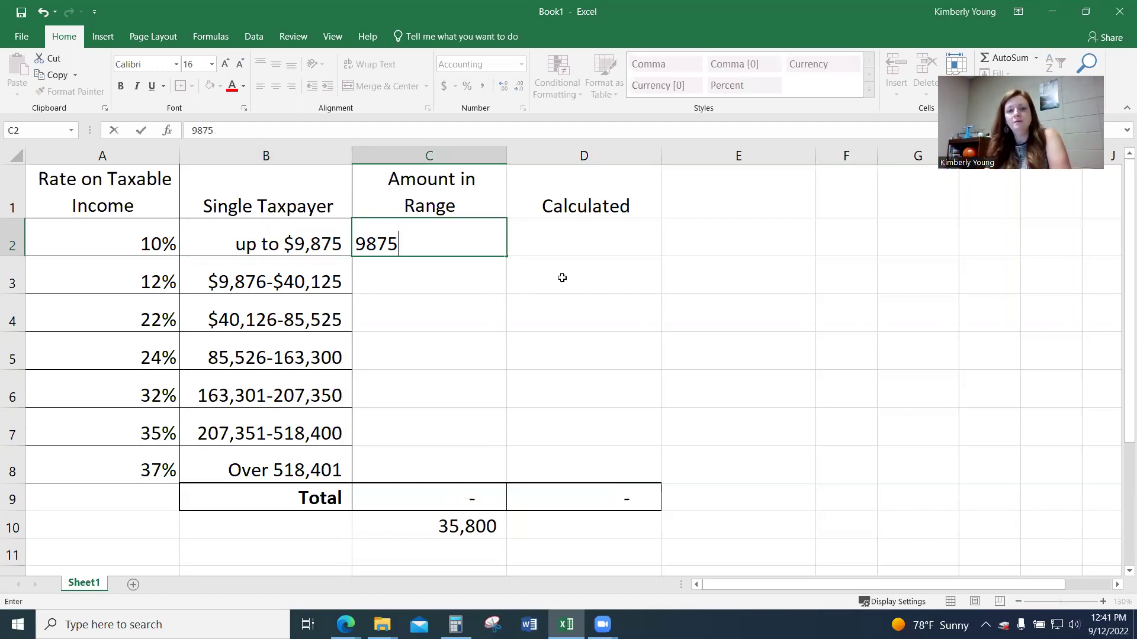
pyautogui.press('Return')
# Calculate the 10% bracket's tax in D2 with =A2*C2, giving 987.50
pyautogui.press('Up')
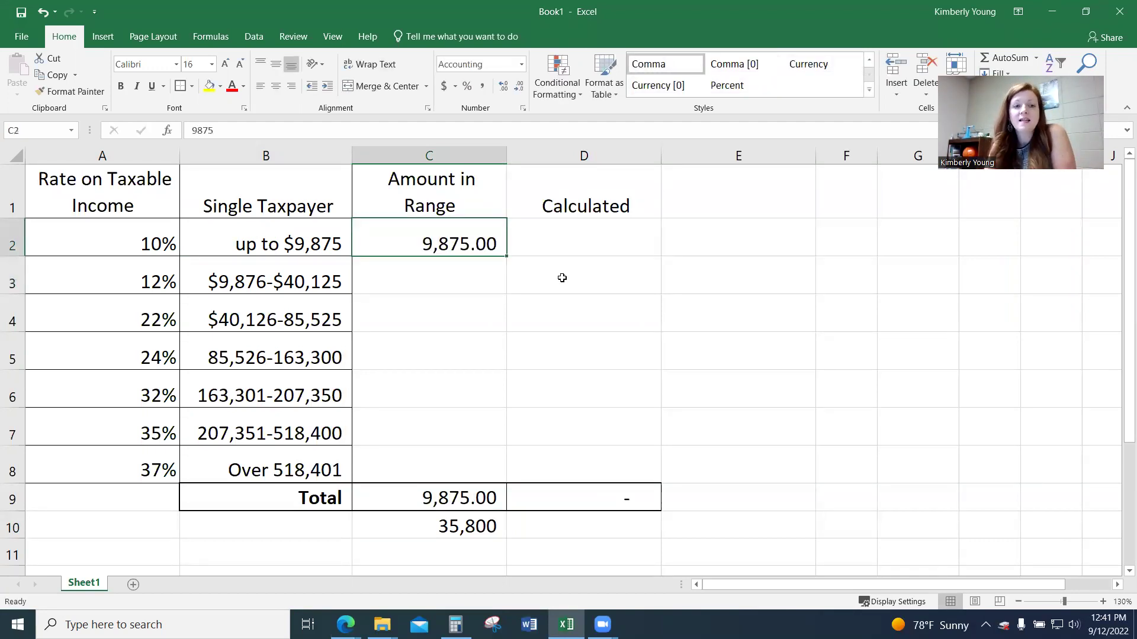
pyautogui.press('Right')
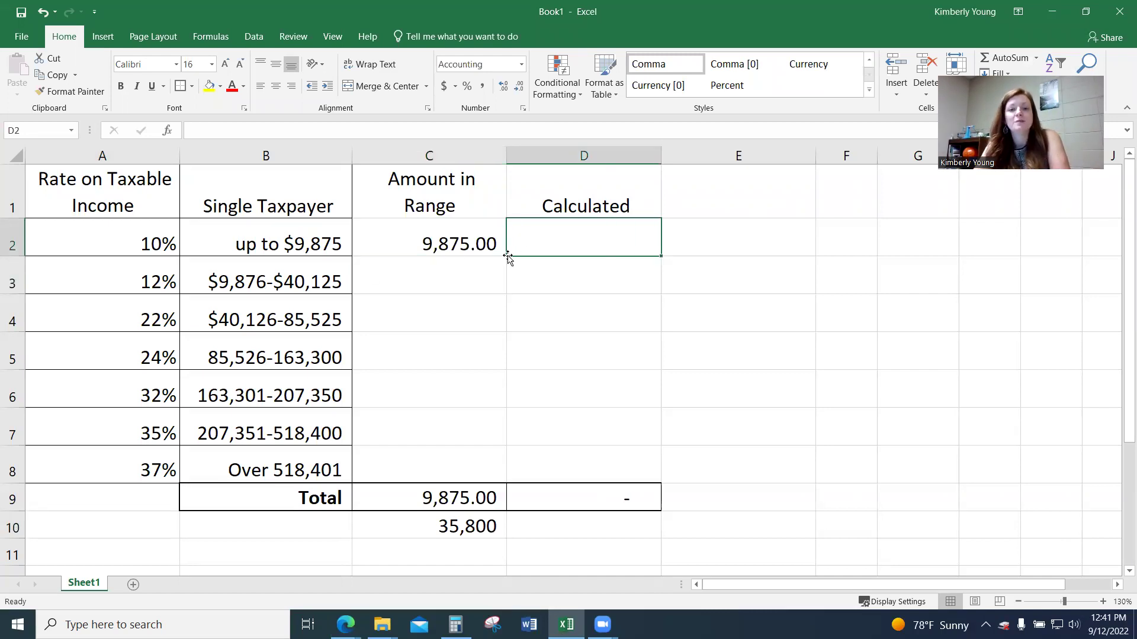
pyautogui.write('=')
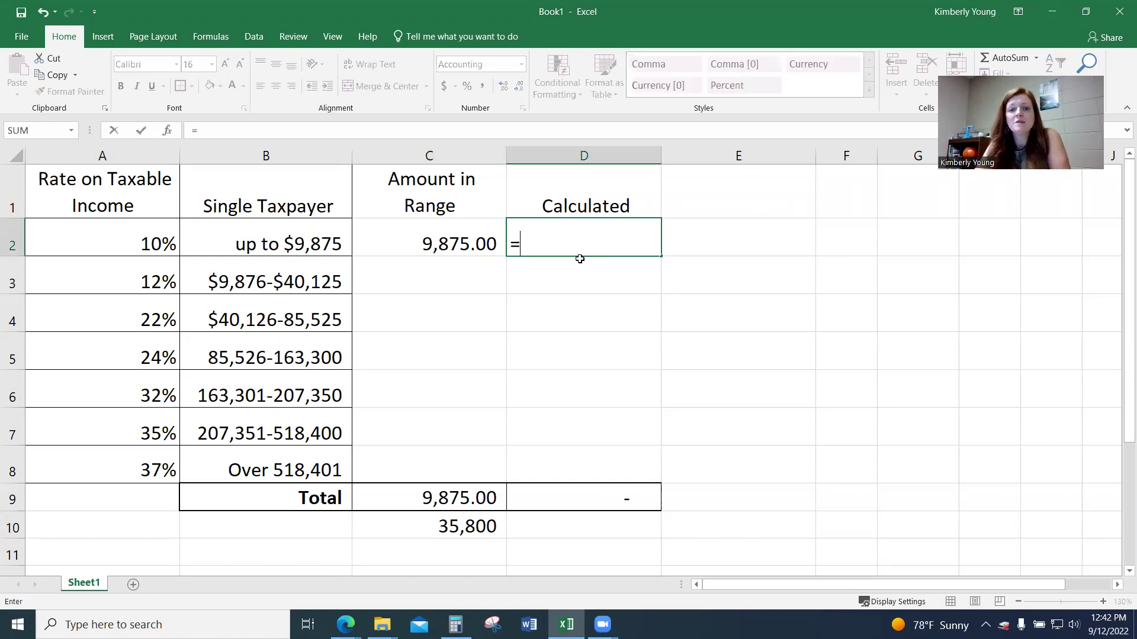
pyautogui.click(108, 232)
pyautogui.write('*')
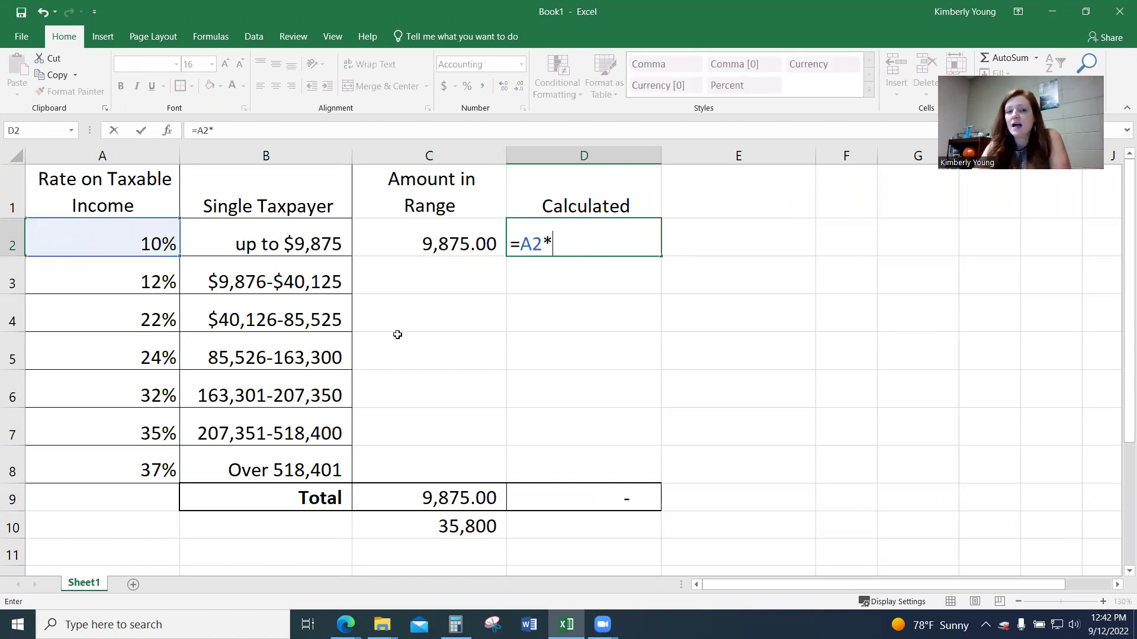
pyautogui.click(396, 247)
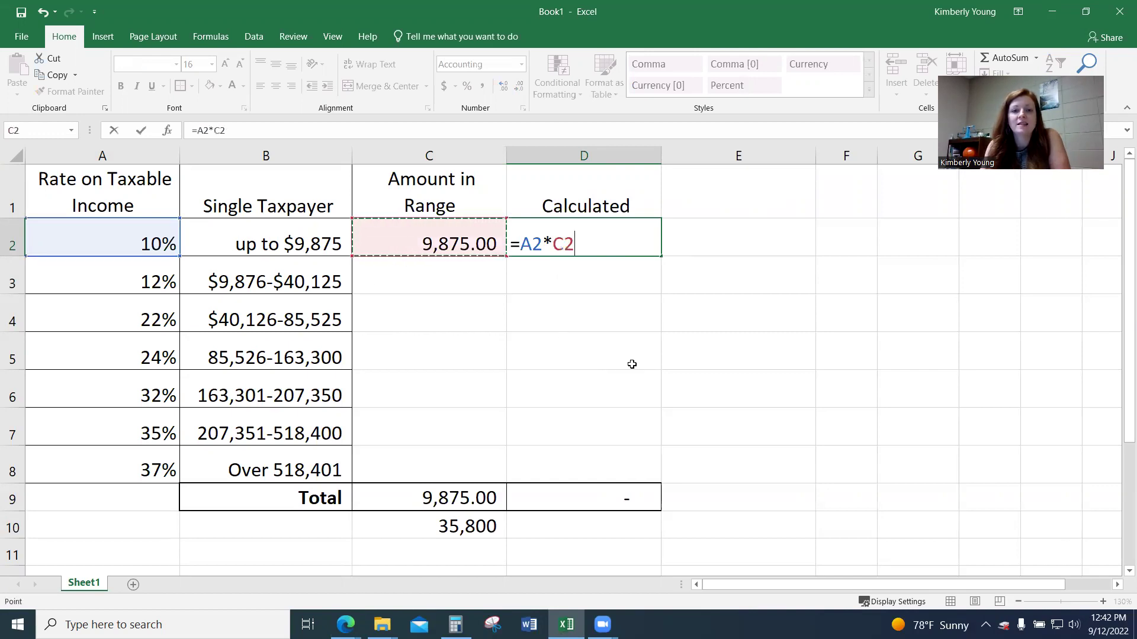
pyautogui.press('Return')
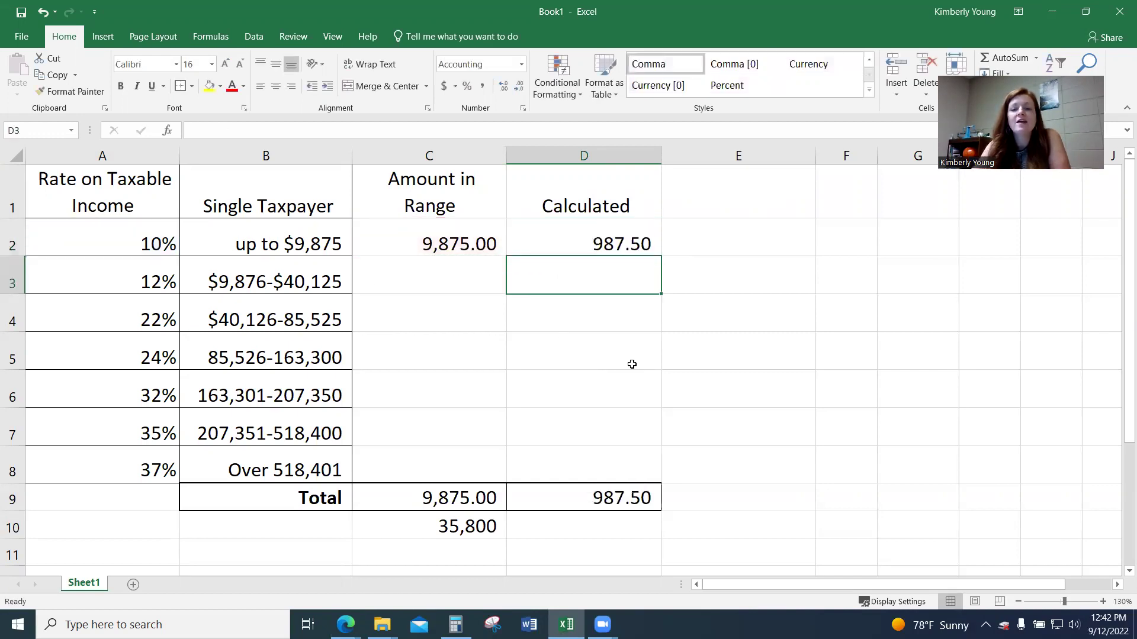
pyautogui.click(531, 240)
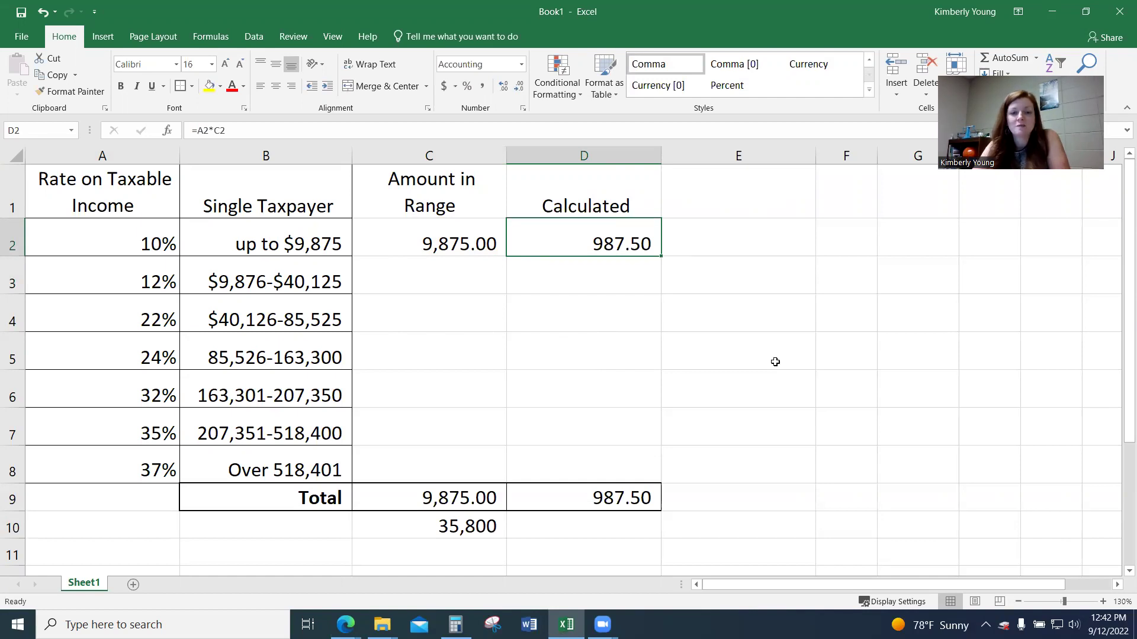
# Enter =35800-C2 in C3 so the 12% bracket holds 25,925, and confirm the 35,800 sum
pyautogui.click(477, 531)
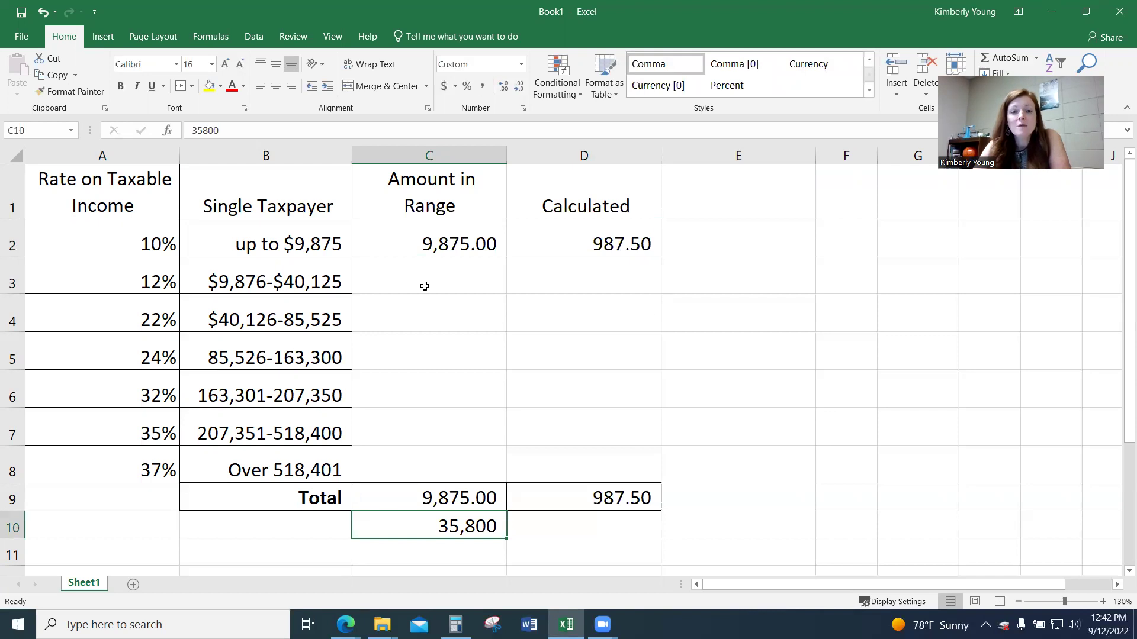
pyautogui.click(306, 285)
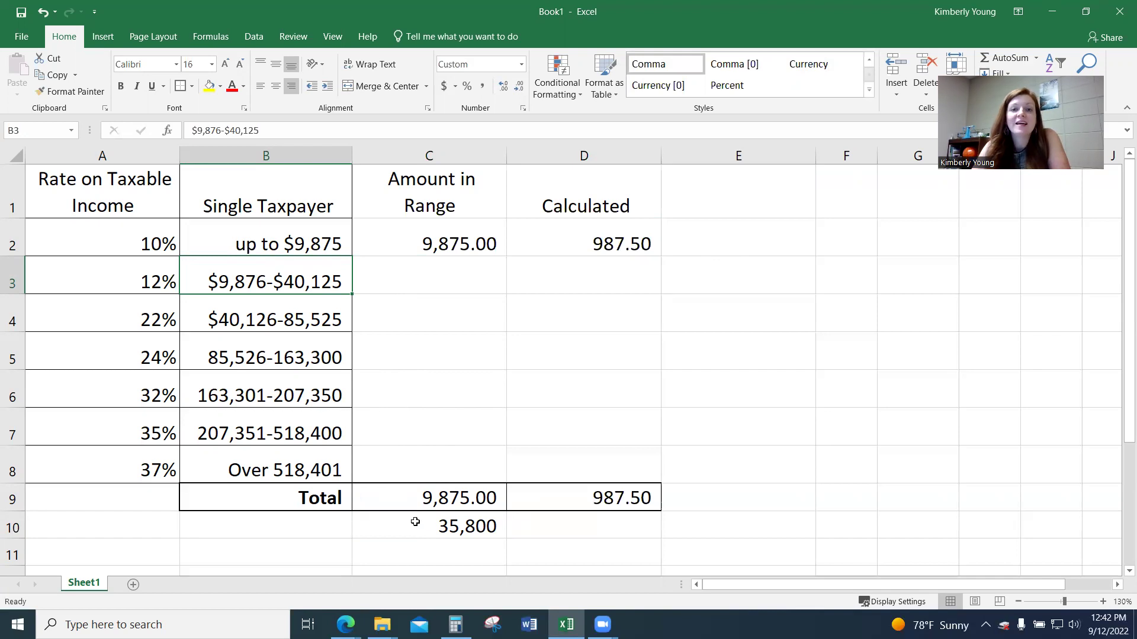
pyautogui.click(437, 285)
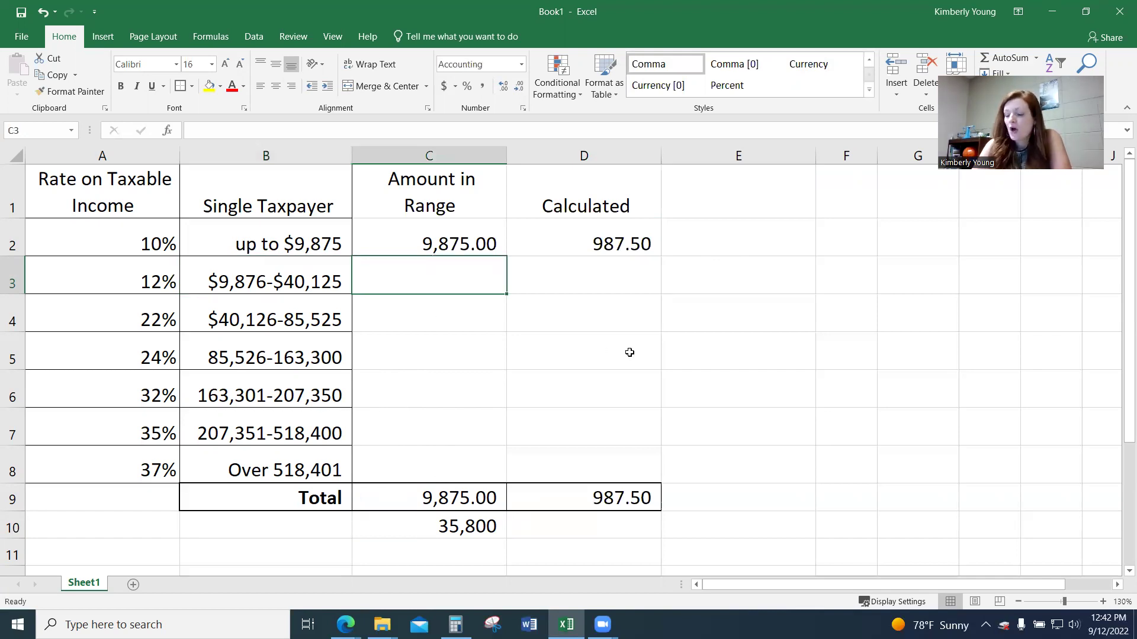
pyautogui.write('=35800-')
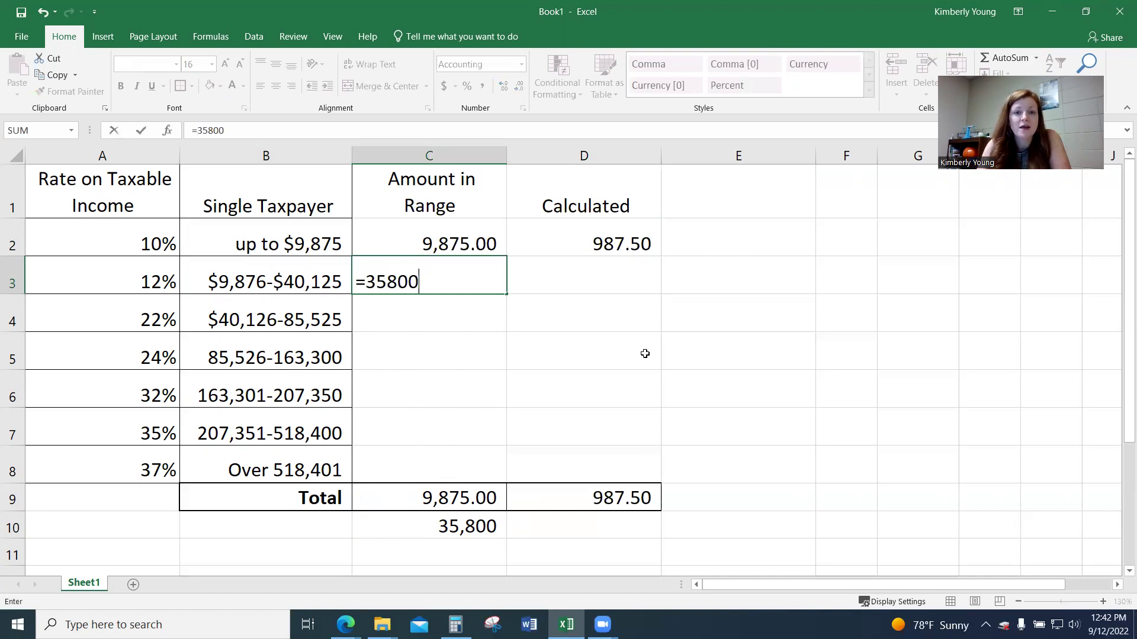
pyautogui.click(390, 240)
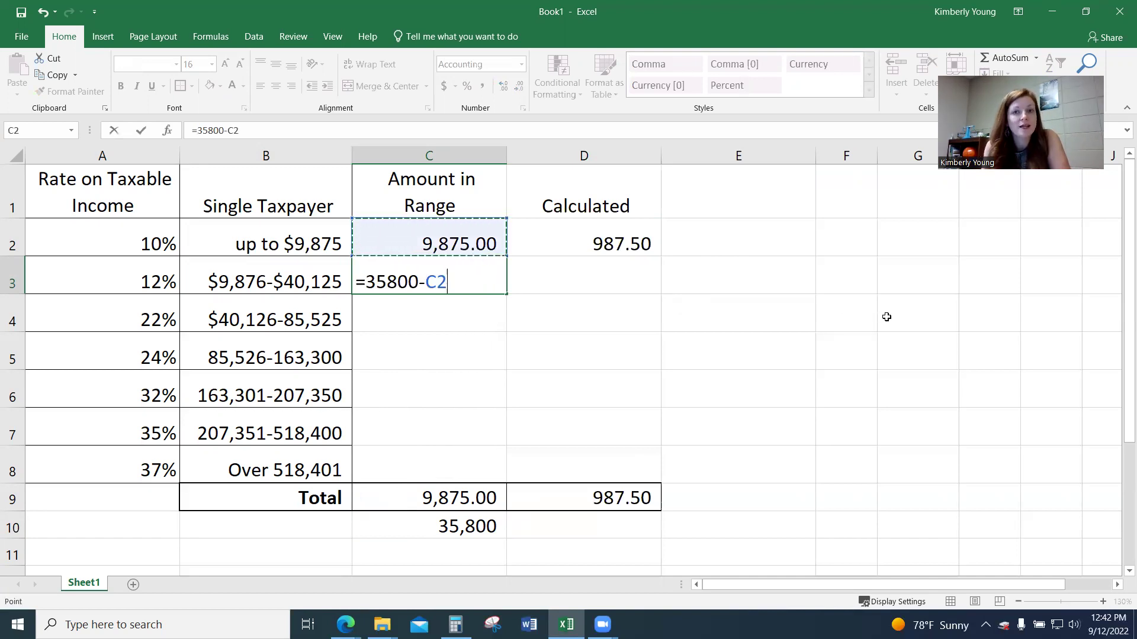
pyautogui.press('Return')
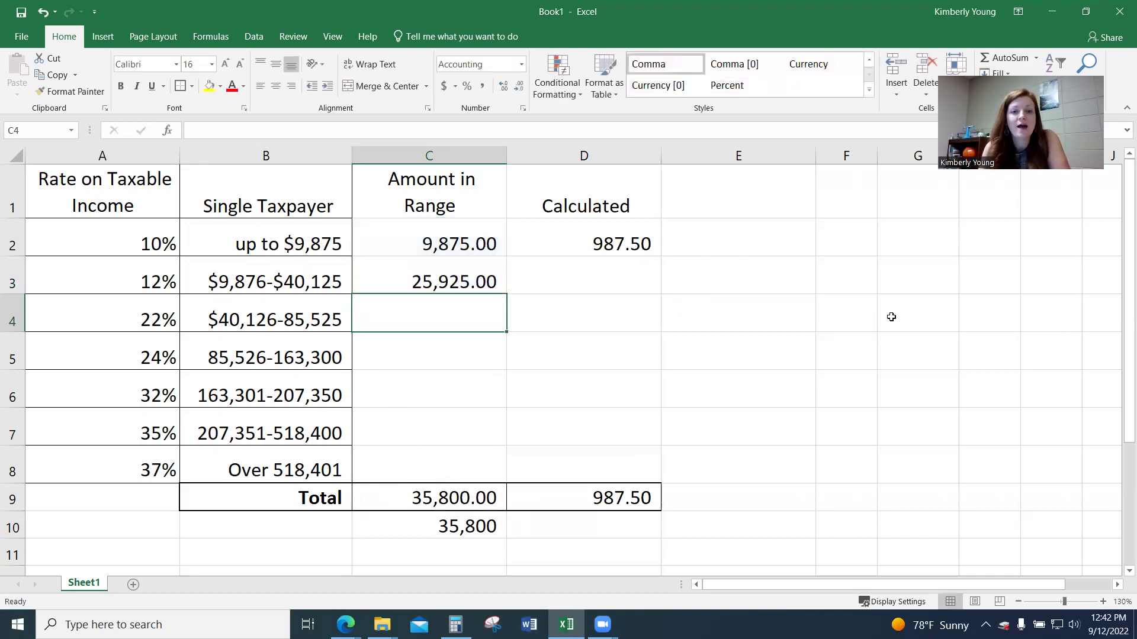
pyautogui.click(465, 498)
pyautogui.click(462, 243)
pyautogui.moveTo(462, 260); pyautogui.dragTo(463, 273)
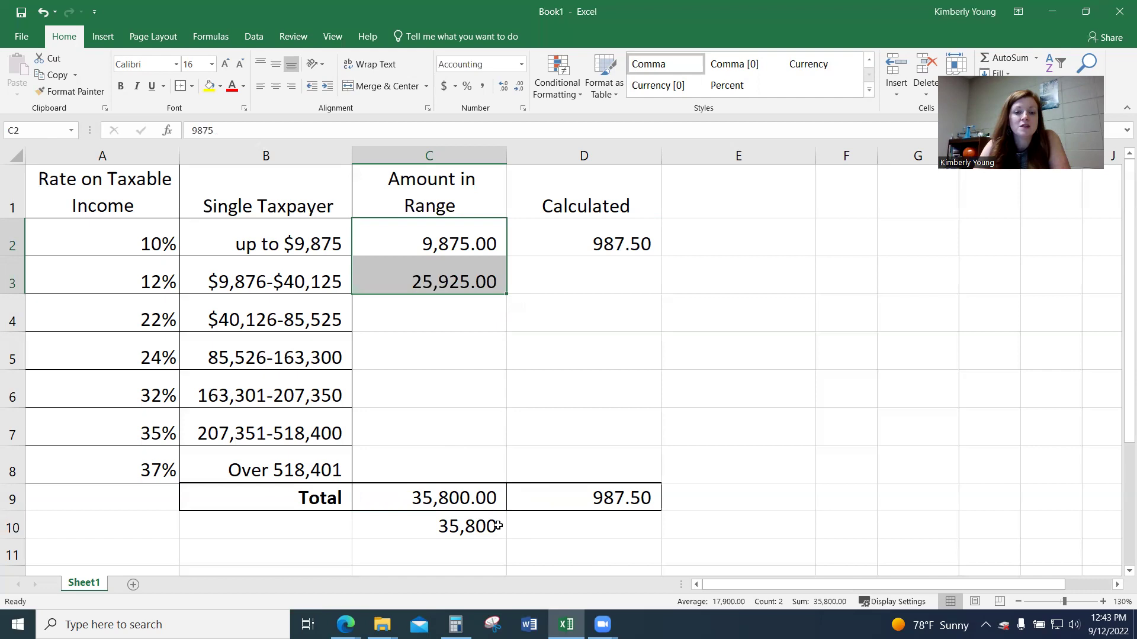
# Enter =C3*A3 in D3 for a 3,111.00 tax and check the 4,098.50 total
pyautogui.click(566, 283)
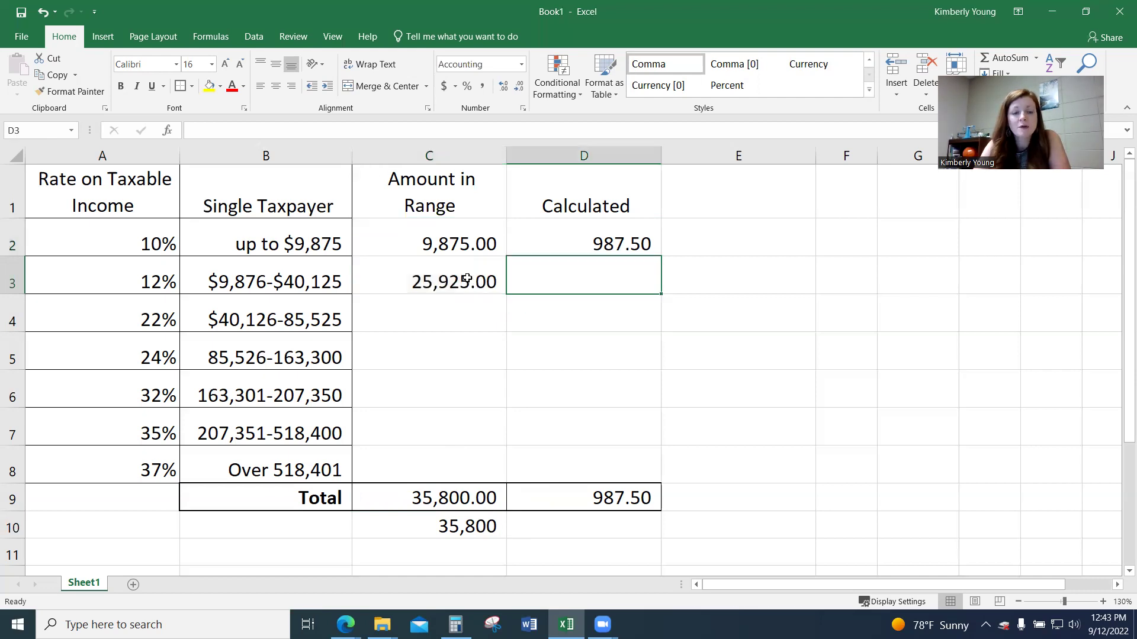
pyautogui.write('=')
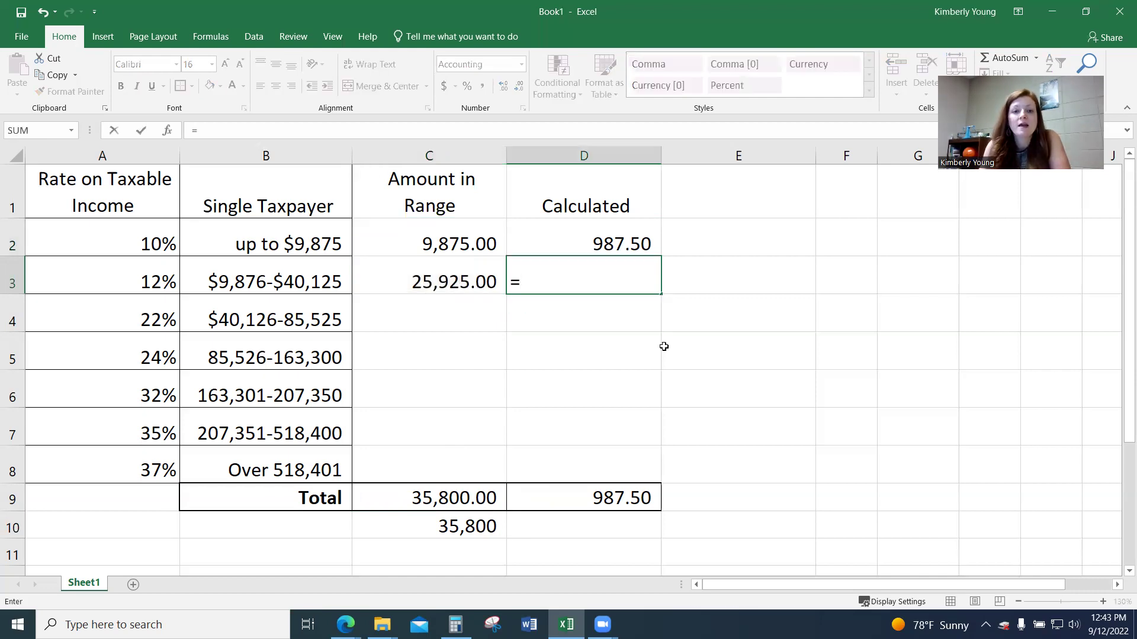
pyautogui.press('Left')
pyautogui.write('*')
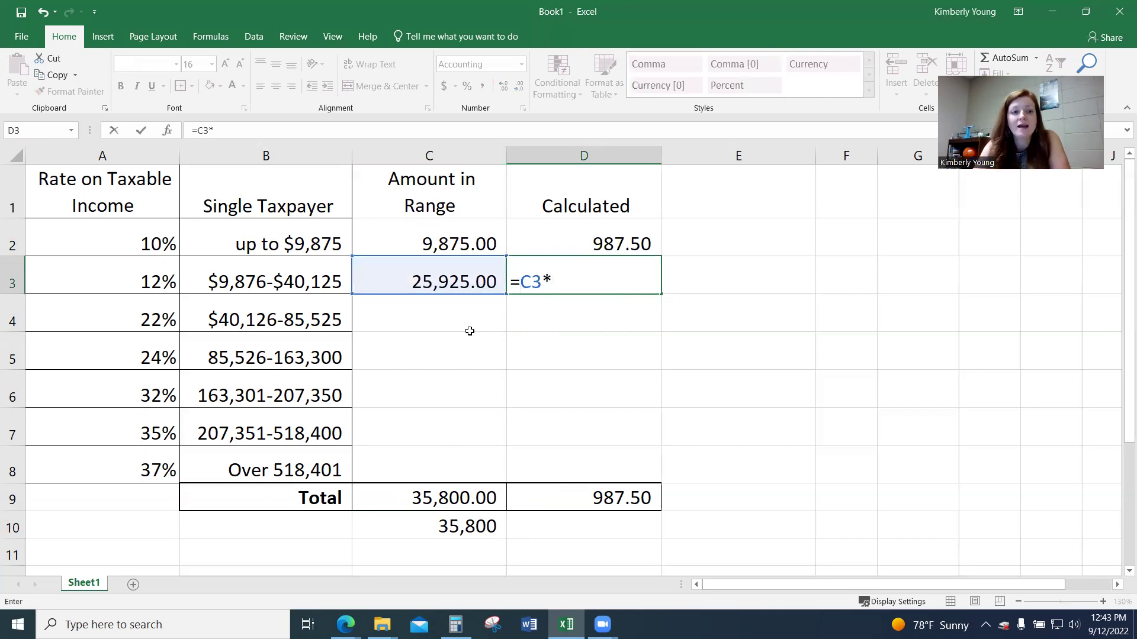
pyautogui.click(84, 282)
pyautogui.press('Return')
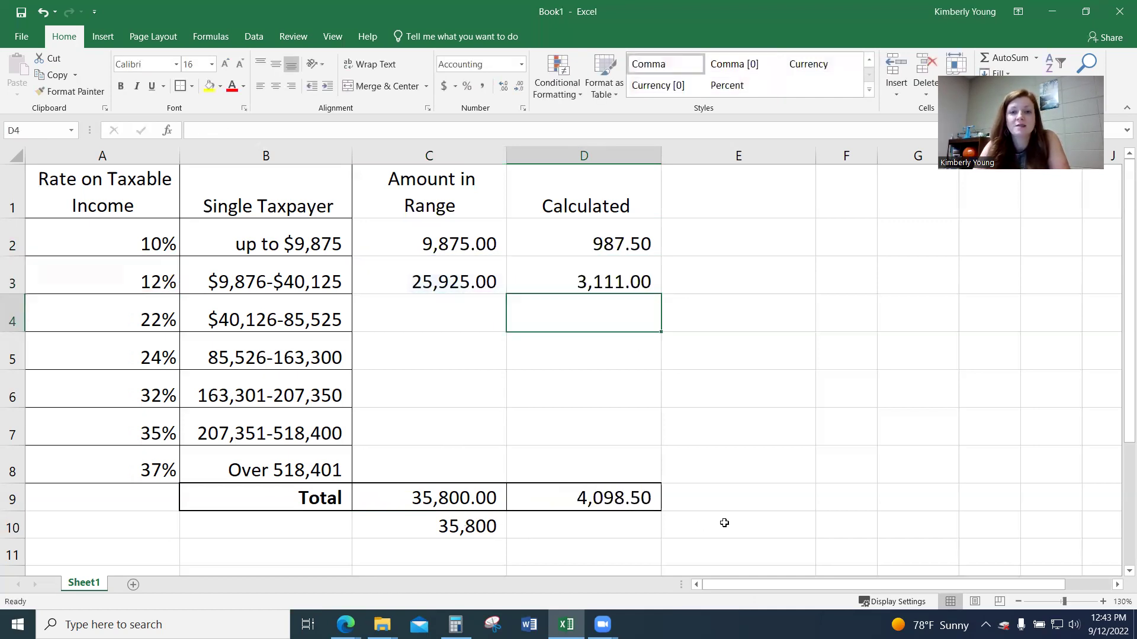
pyautogui.click(541, 239)
pyautogui.moveTo(542, 239); pyautogui.dragTo(543, 272)
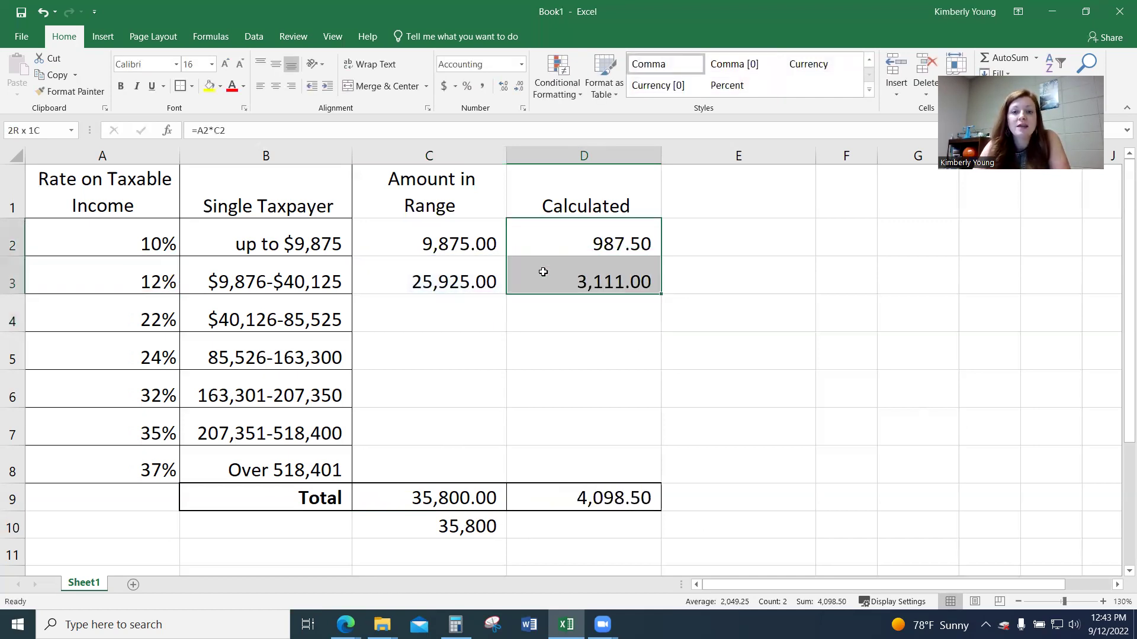
pyautogui.click(593, 498)
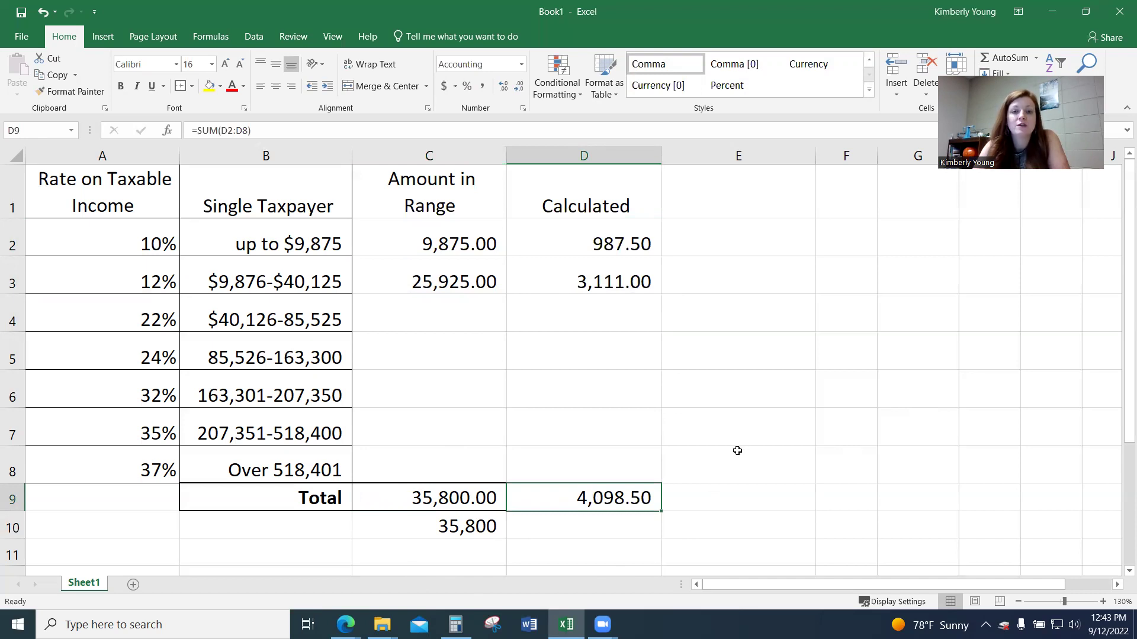
# Change the taxable income in C10 to 78,000 and clear the 12% amount in C3
pyautogui.click(464, 536)
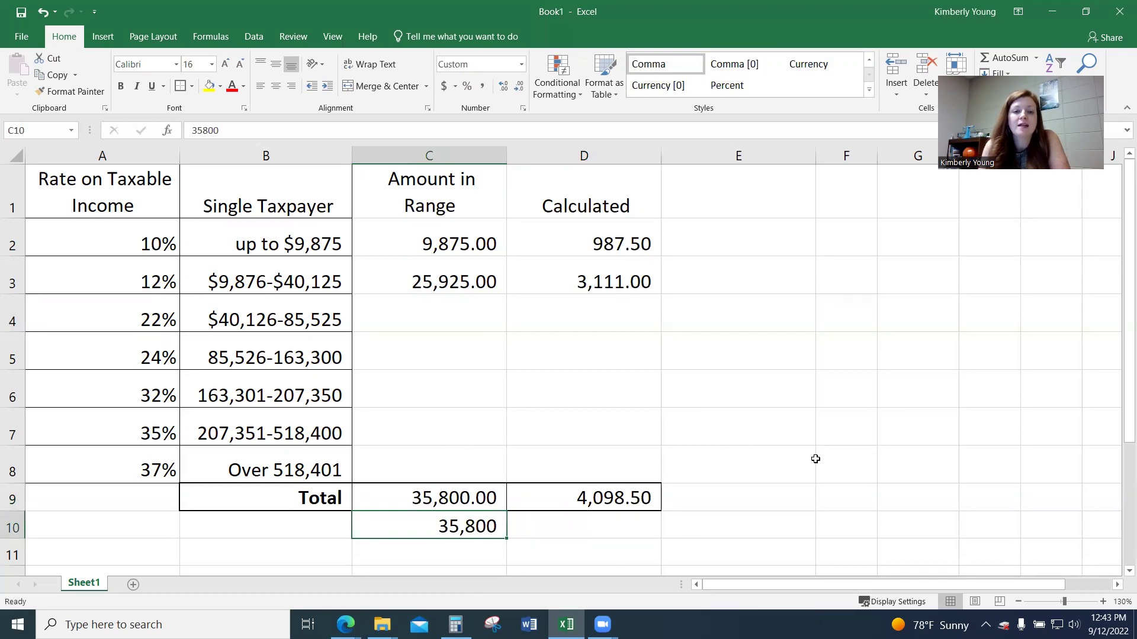
pyautogui.write('78,')
pyautogui.write('000')
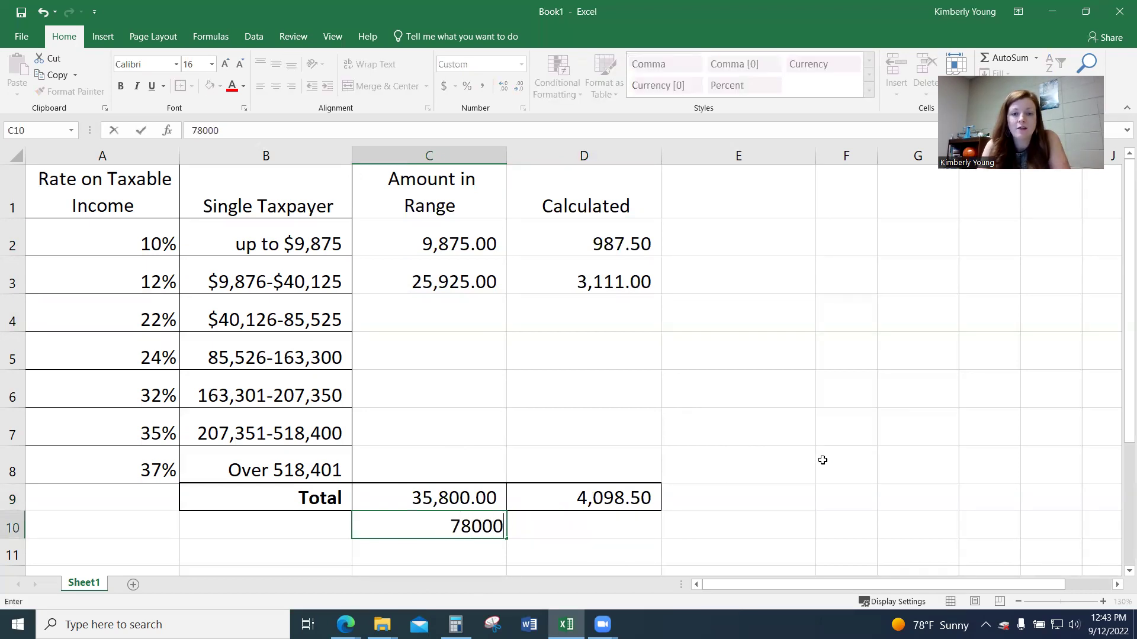
pyautogui.press('Return')
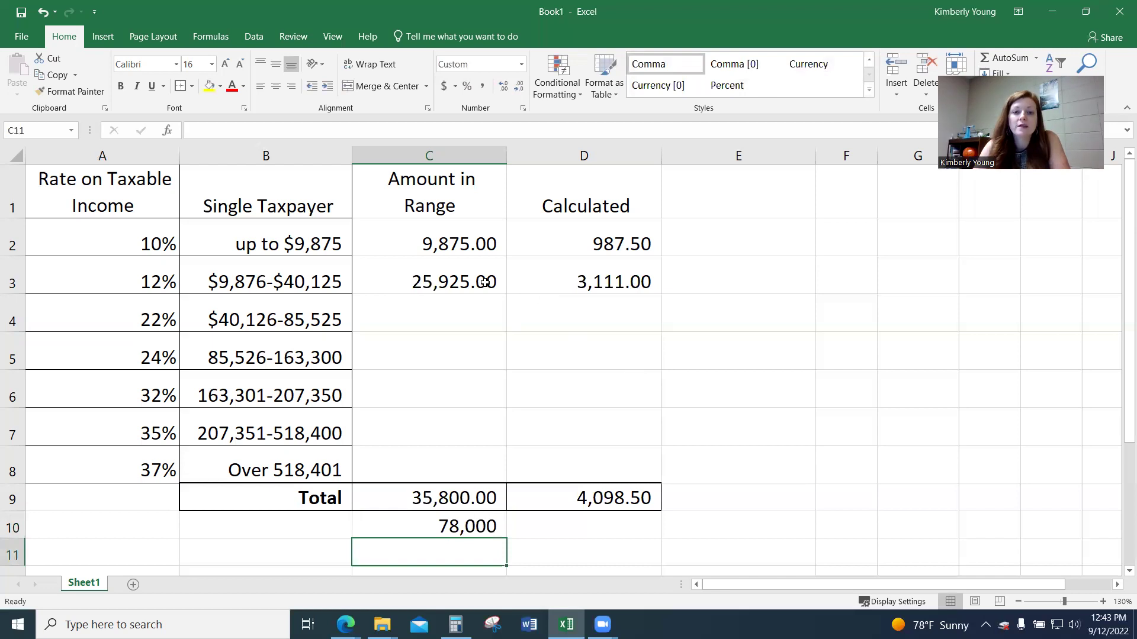
pyautogui.moveTo(485, 282)
pyautogui.mouseDown()
pyautogui.moveTo(520, 282)
pyautogui.moveTo(485, 286)
pyautogui.mouseUp()
pyautogui.press('Delete')
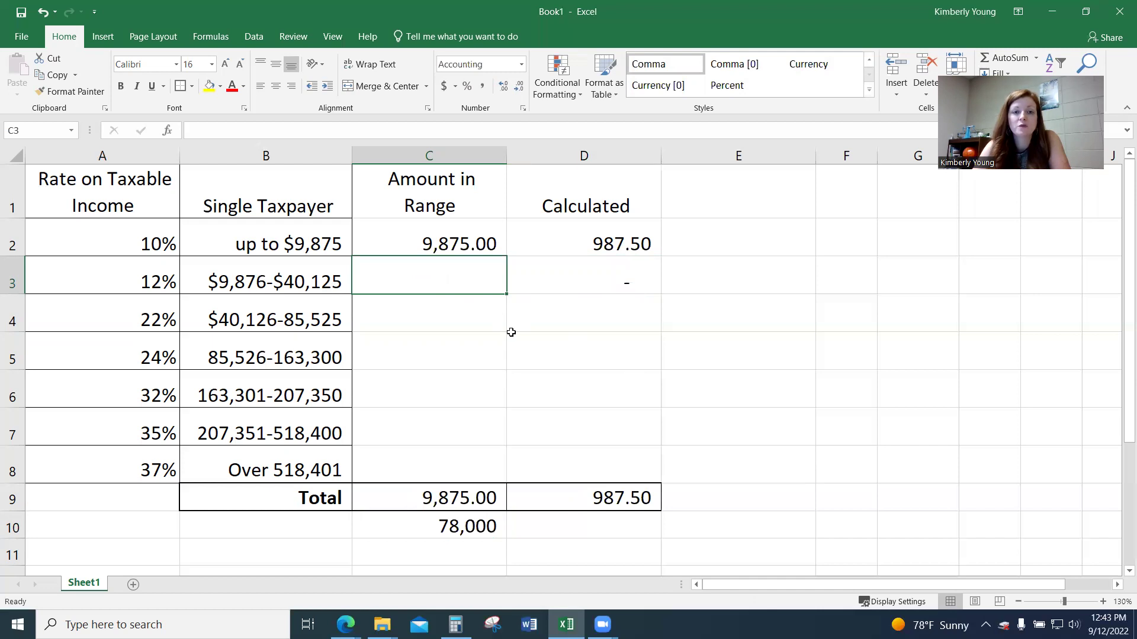
# Enter =40125-C2 in C3, making the 12% bracket 30,250.00, and check the sum
pyautogui.write('=')
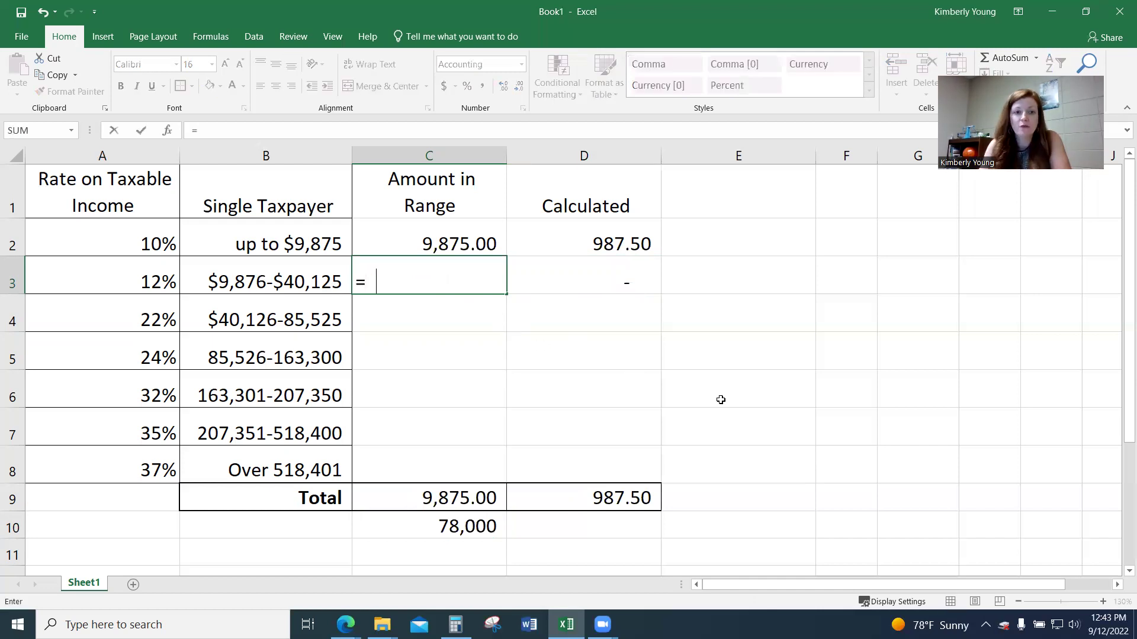
pyautogui.write('40125')
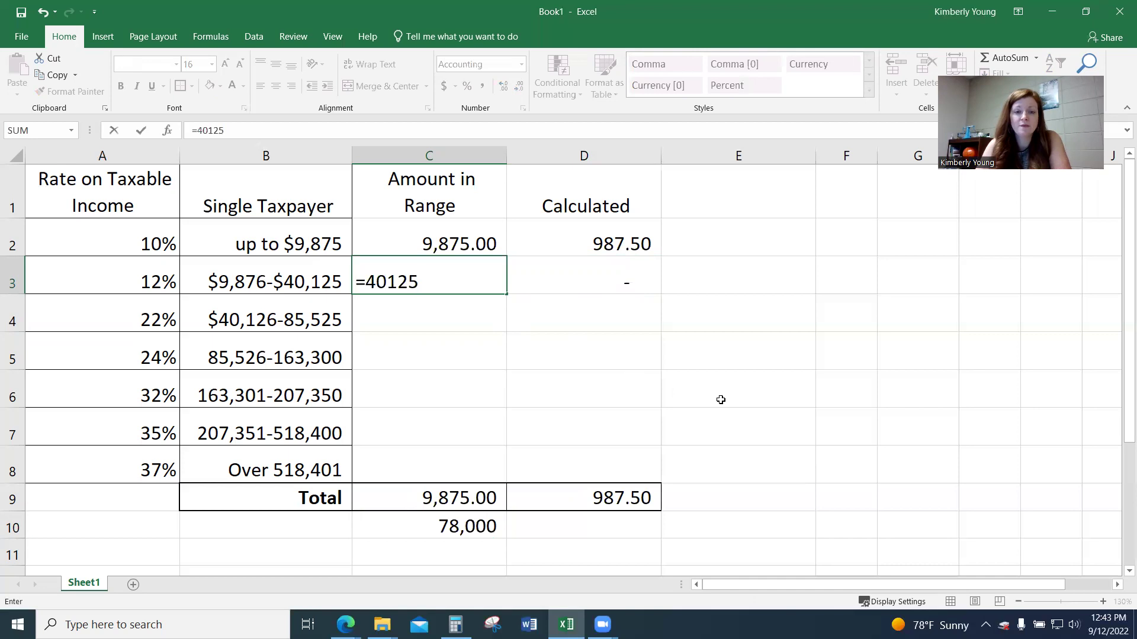
pyautogui.write('-')
pyautogui.click(415, 249)
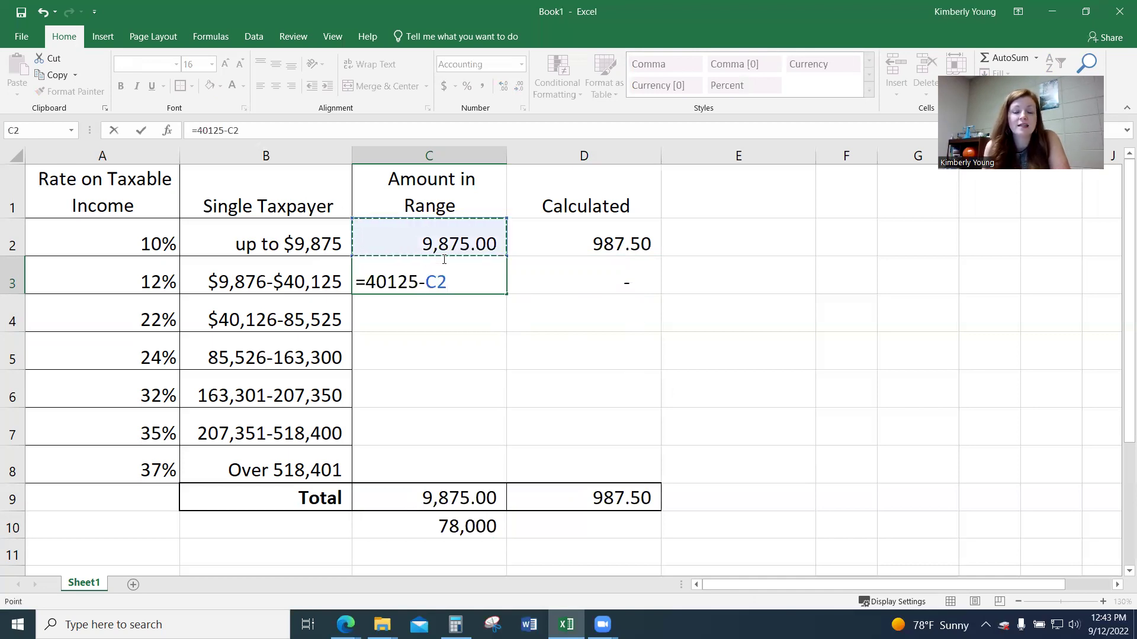
pyautogui.press('Return')
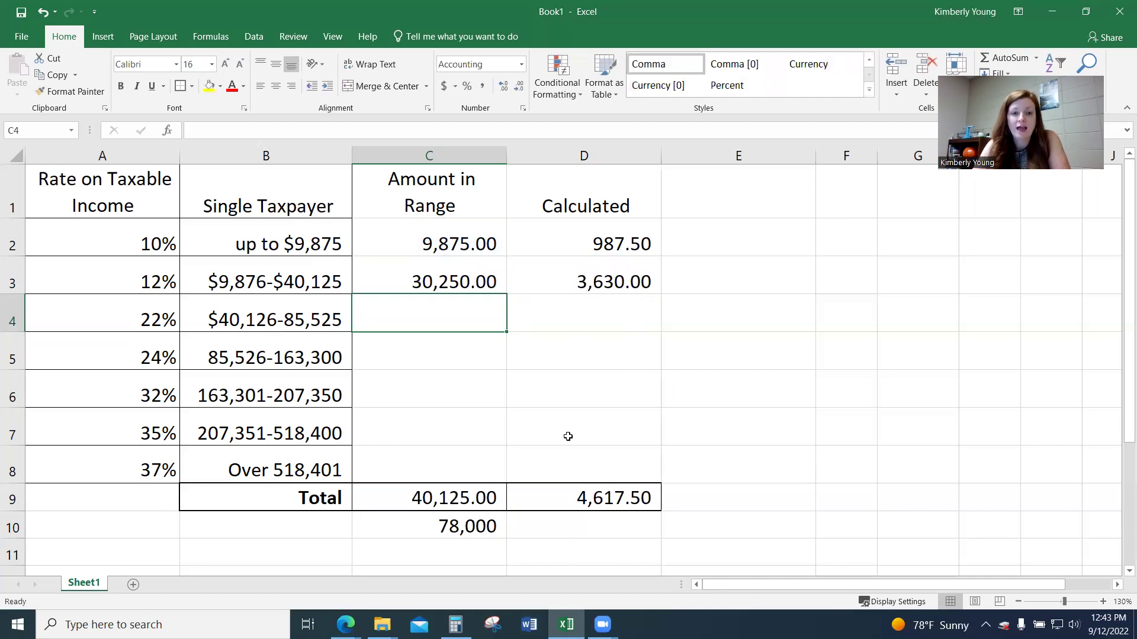
pyautogui.moveTo(459, 247); pyautogui.dragTo(459, 271)
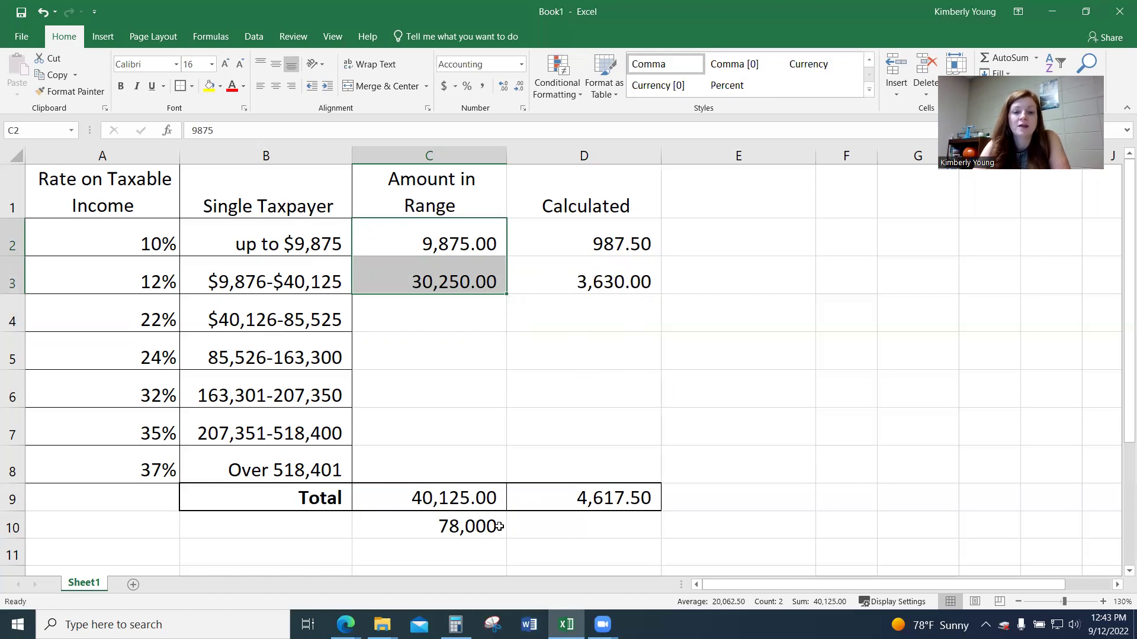
pyautogui.click(454, 324)
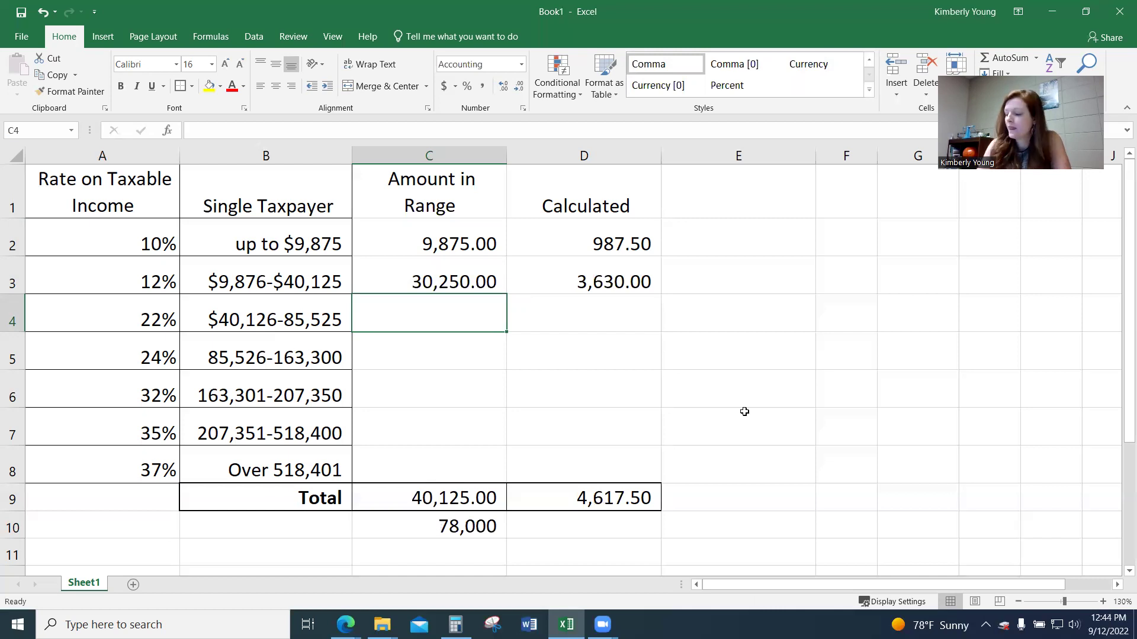
pyautogui.write('780000')
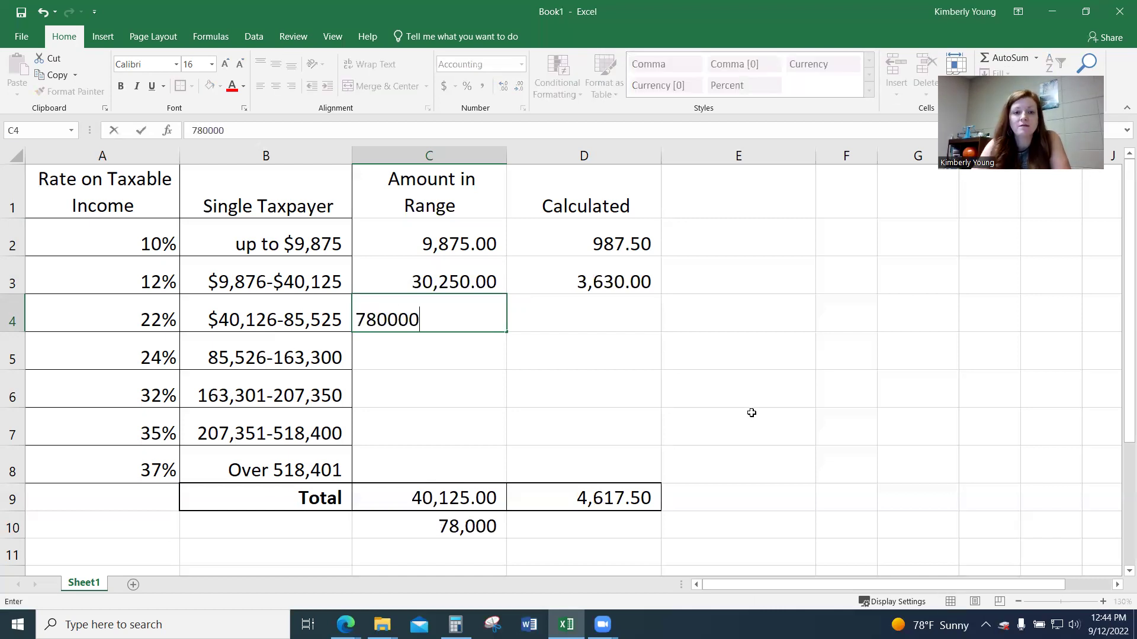
pyautogui.press('BackSpace')
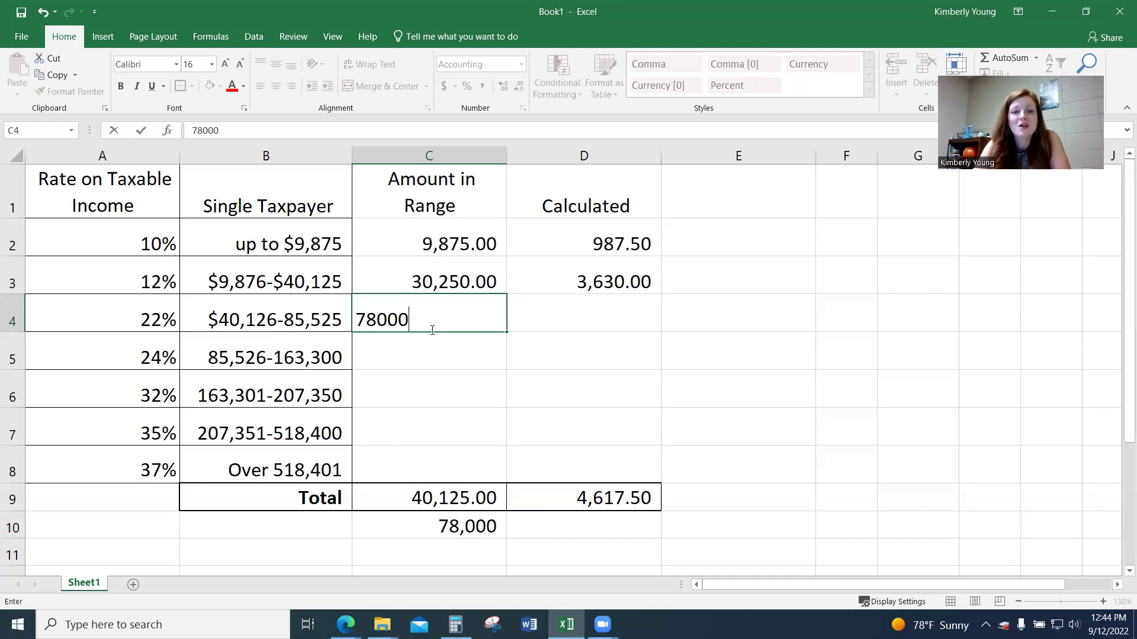
pyautogui.click(190, 130)
pyautogui.write('=')
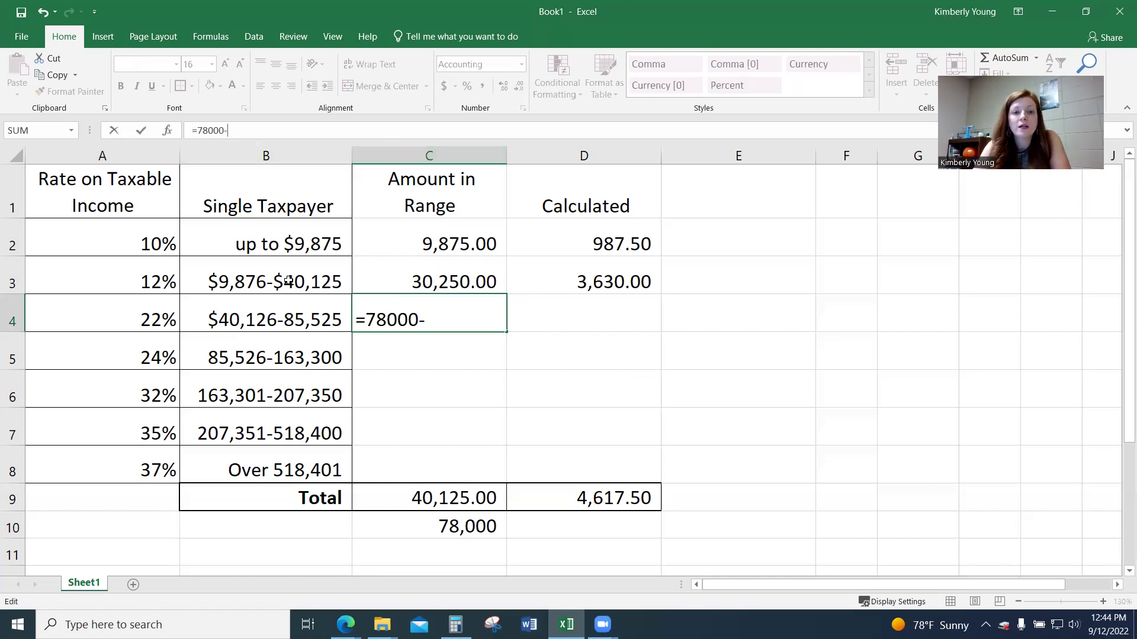
pyautogui.write('40125')
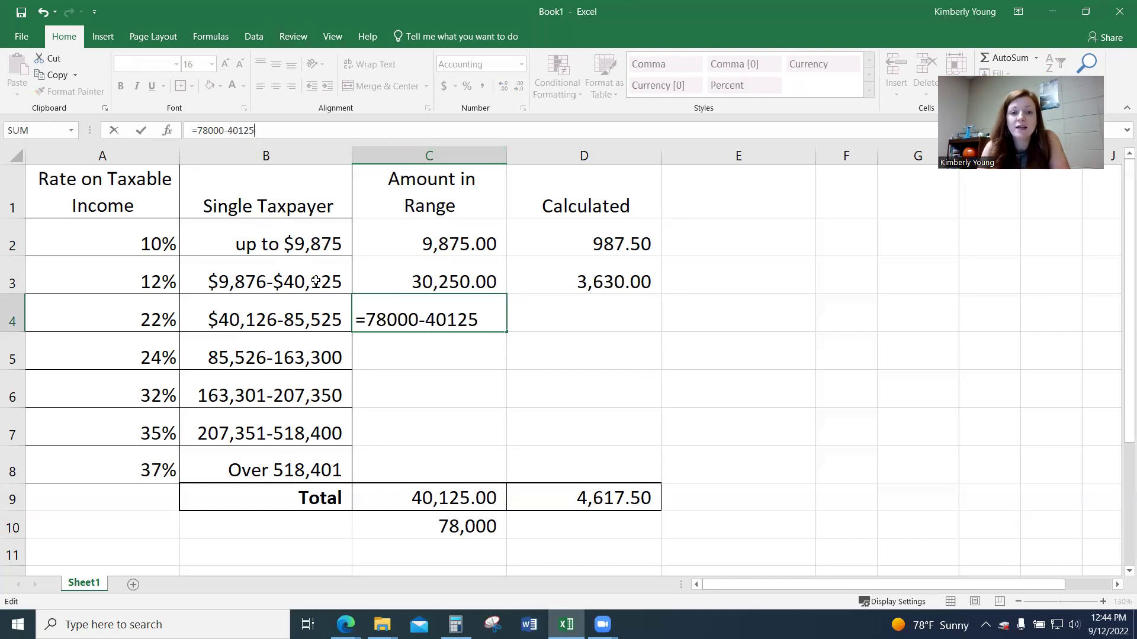
pyautogui.press('Return')
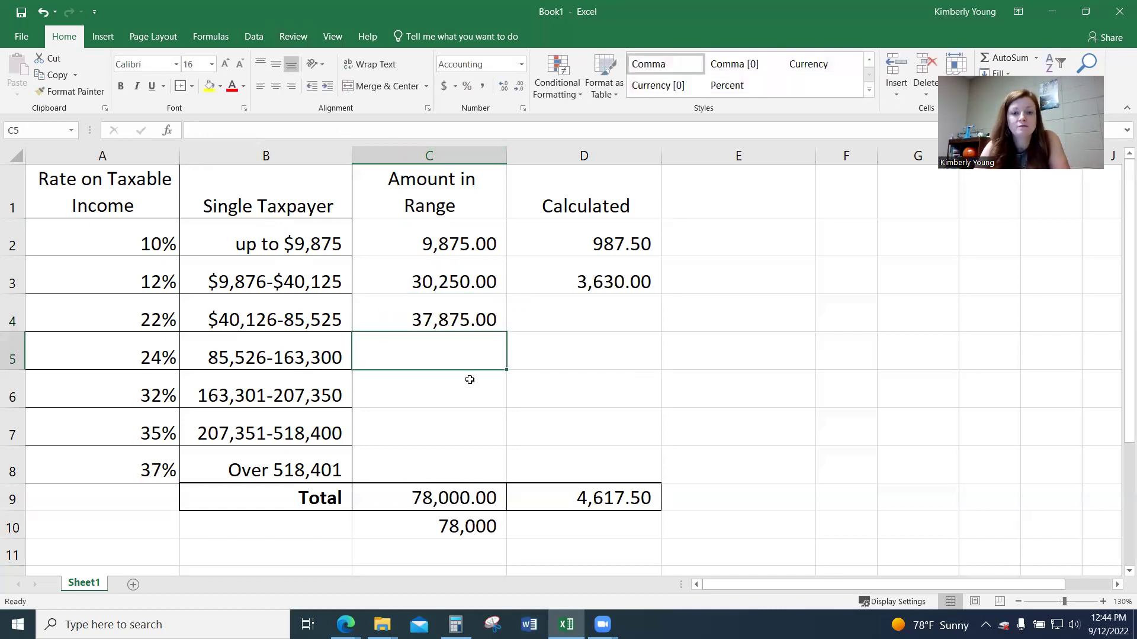
pyautogui.moveTo(439, 243); pyautogui.dragTo(441, 317)
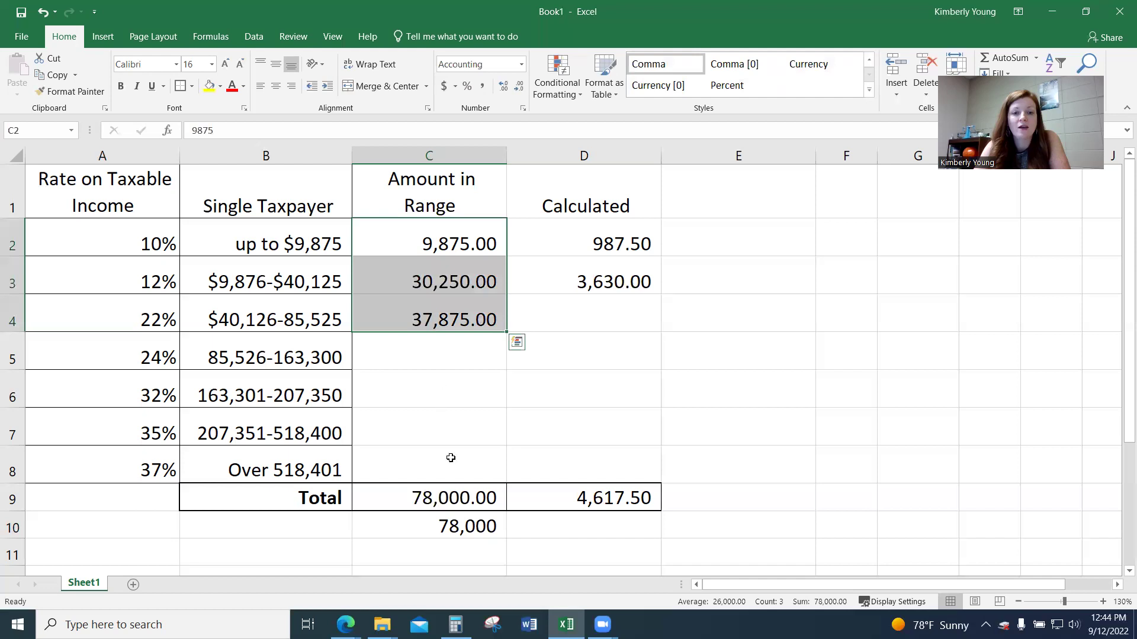
pyautogui.click(464, 497)
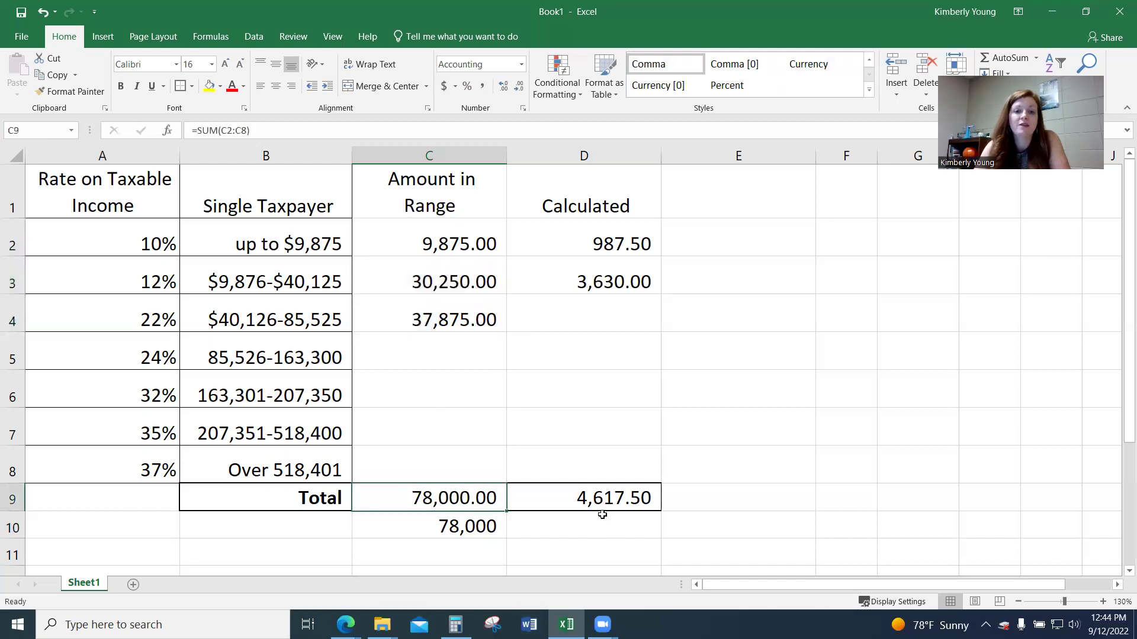
pyautogui.moveTo(479, 238); pyautogui.dragTo(474, 314)
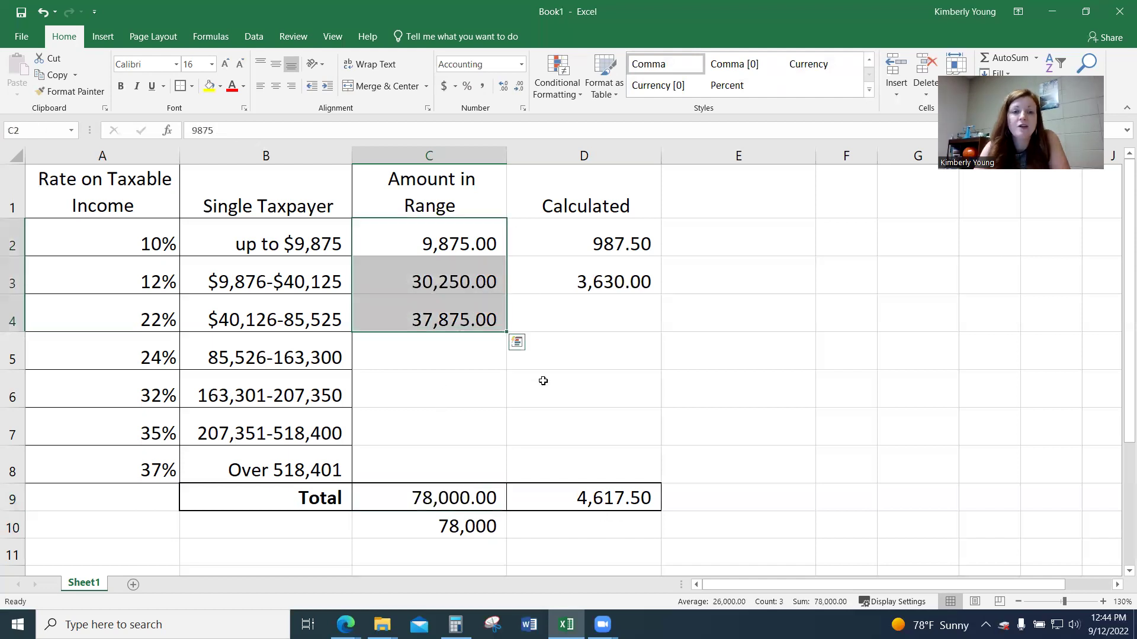
# Enter =C4*A4 in D4 for an 8,332.50 tax and confirm the 12,950.00 total
pyautogui.click(586, 314)
pyautogui.write('=')
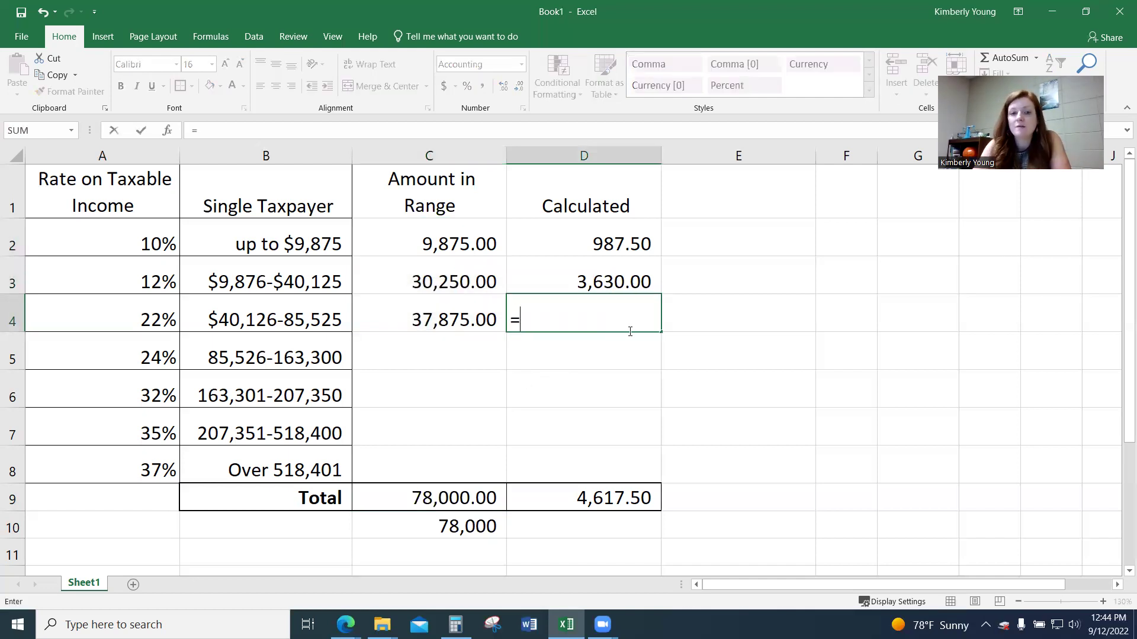
pyautogui.click(435, 315)
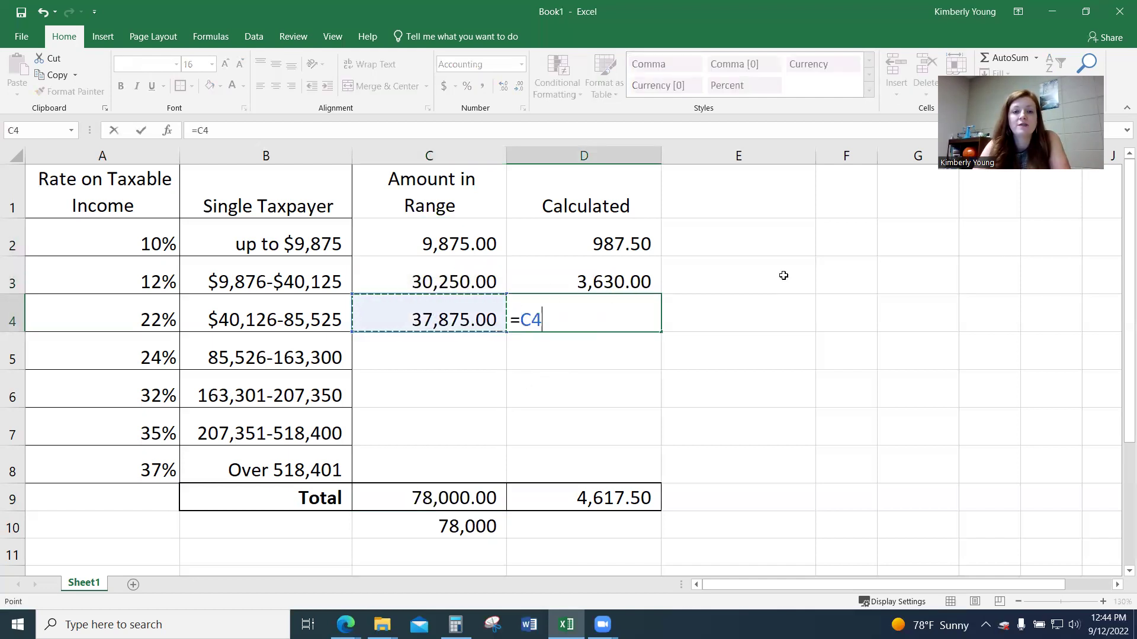
pyautogui.write('-')
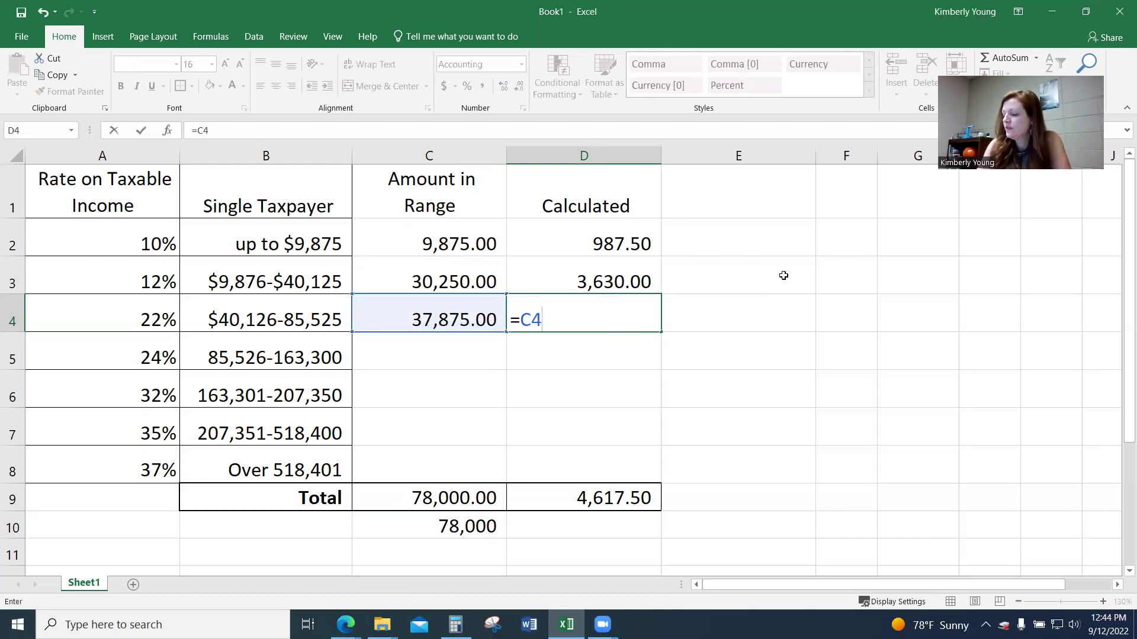
pyautogui.write('*')
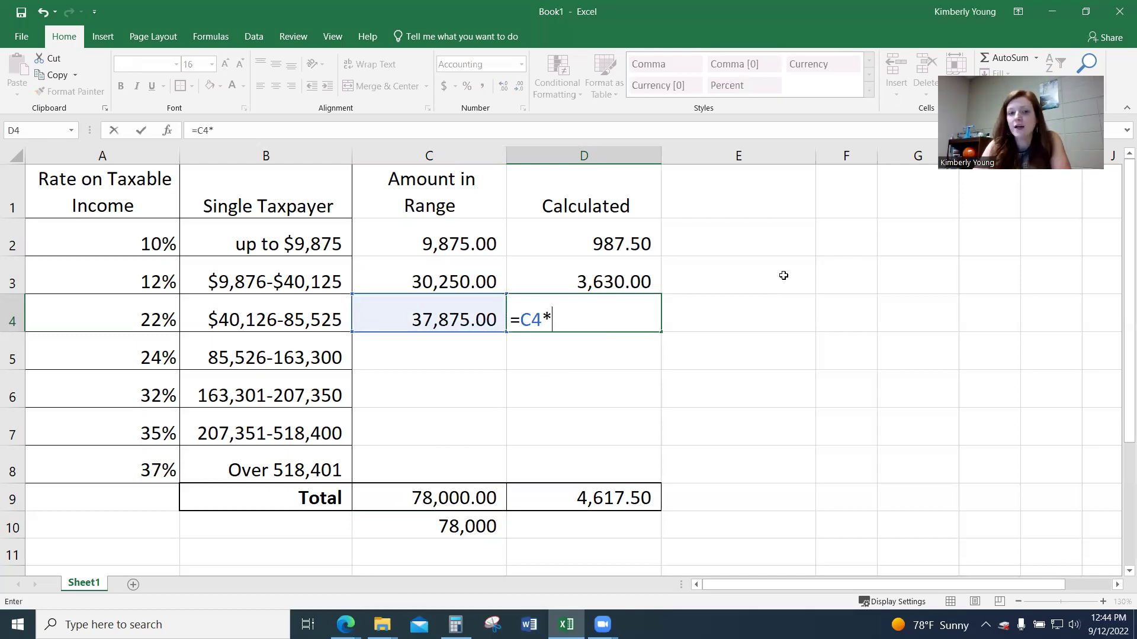
pyautogui.click(150, 321)
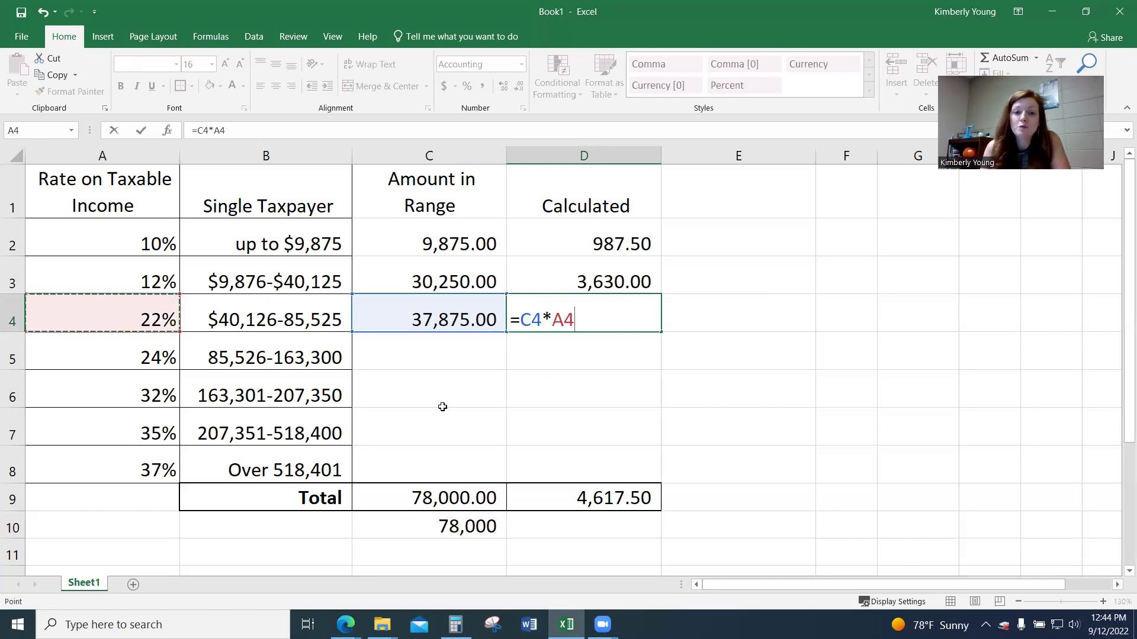
pyautogui.press('Return')
pyautogui.click(596, 321)
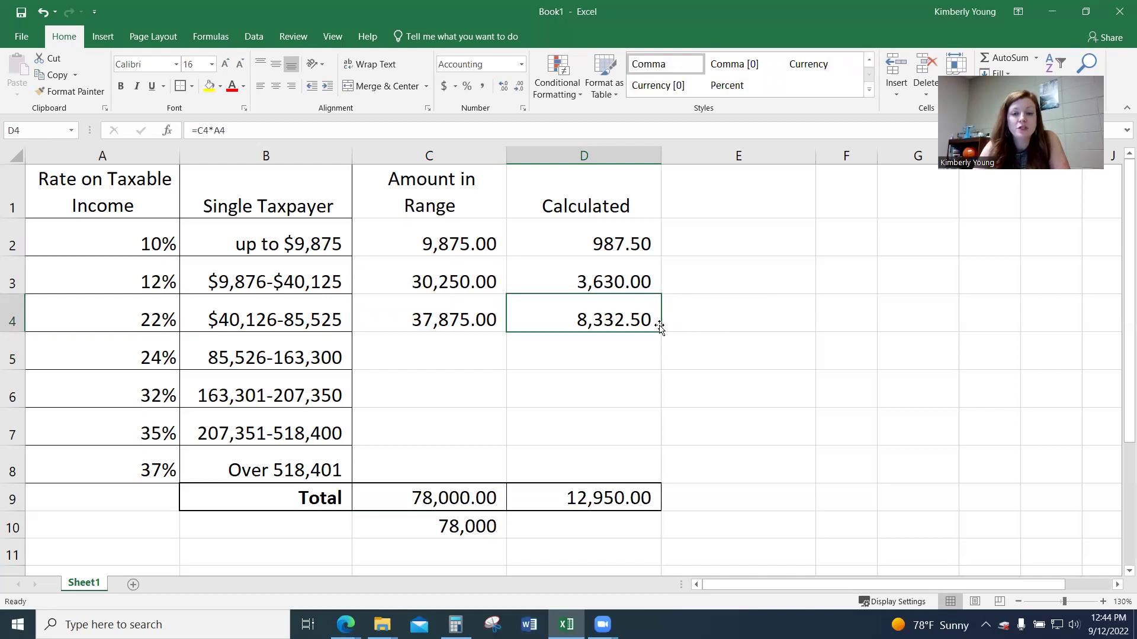
pyautogui.moveTo(602, 225); pyautogui.dragTo(708, 303)
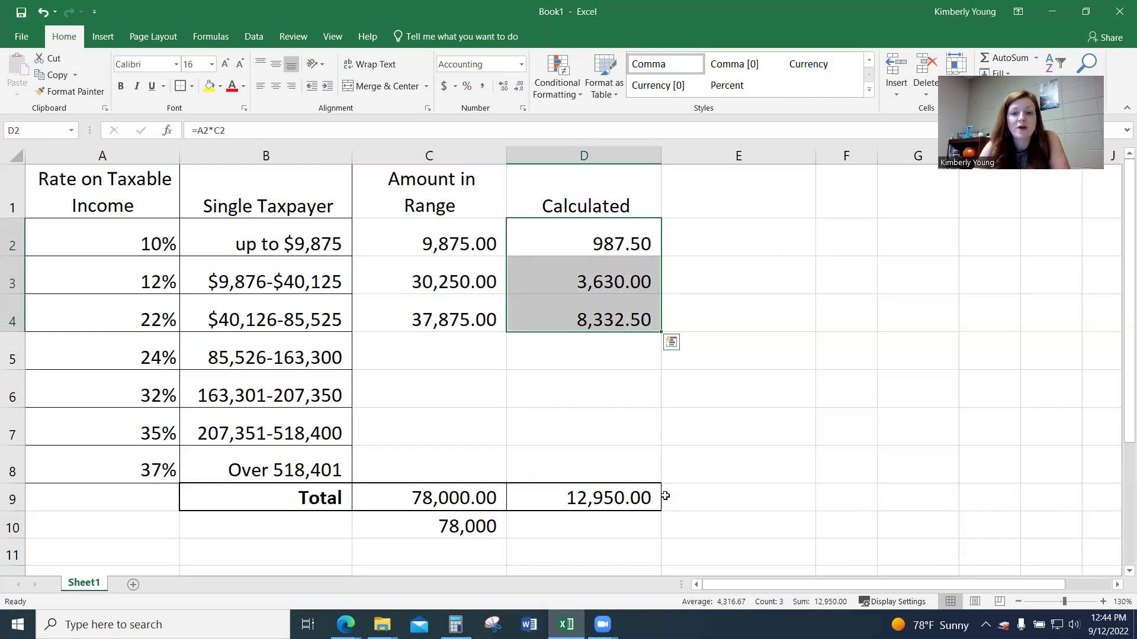
pyautogui.click(645, 500)
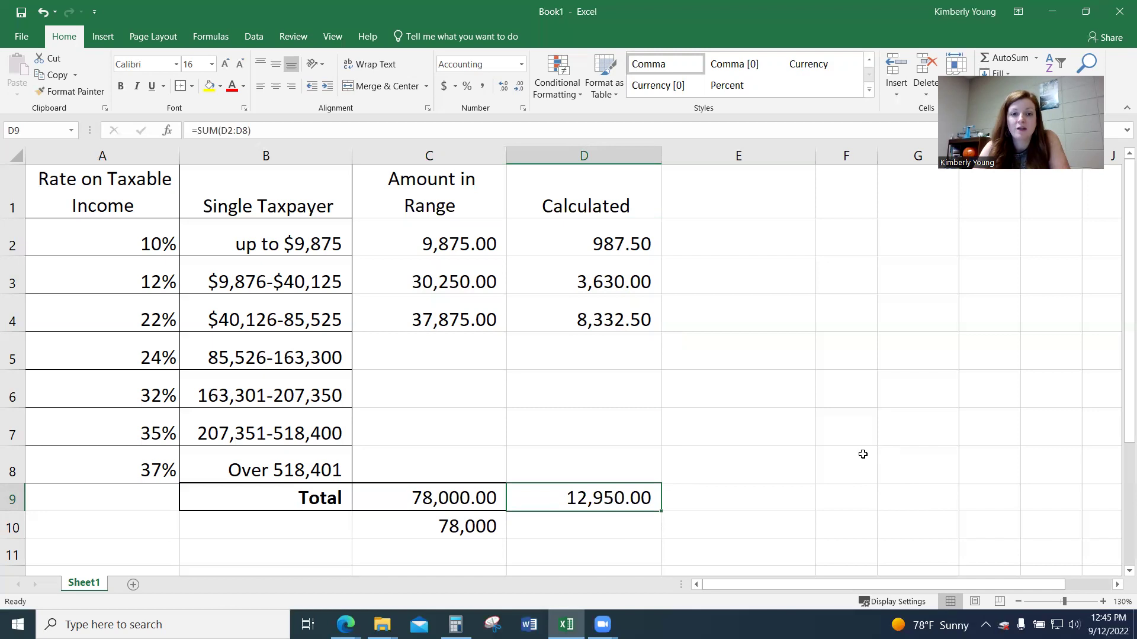
# Review the 22% bracket row A4:D4 and the formula in C4
pyautogui.click(398, 399)
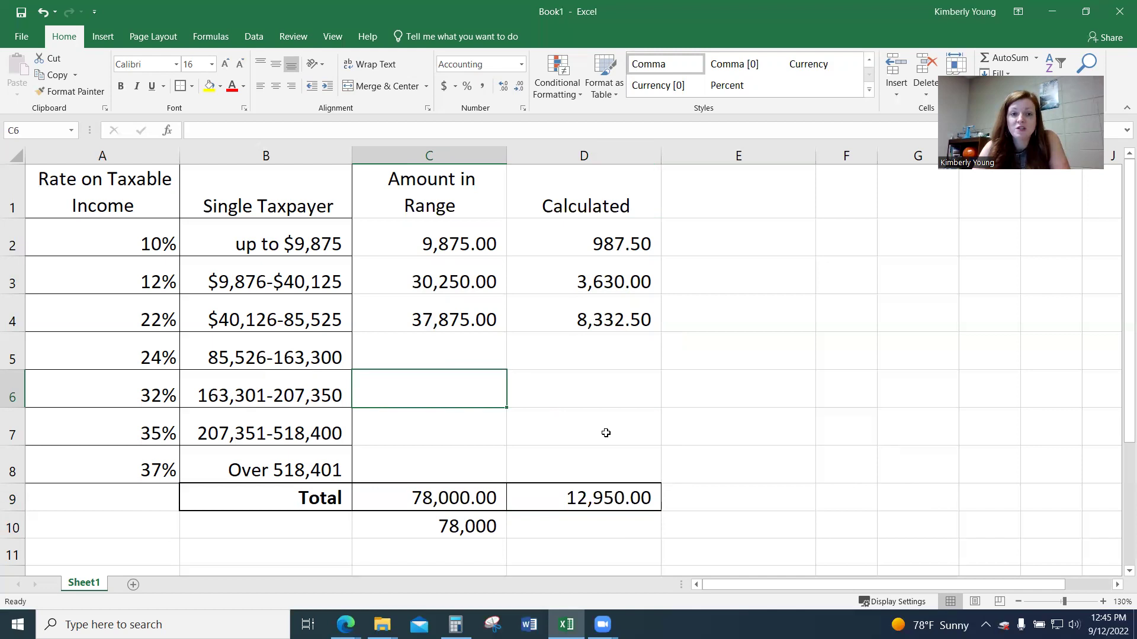
pyautogui.click(404, 320)
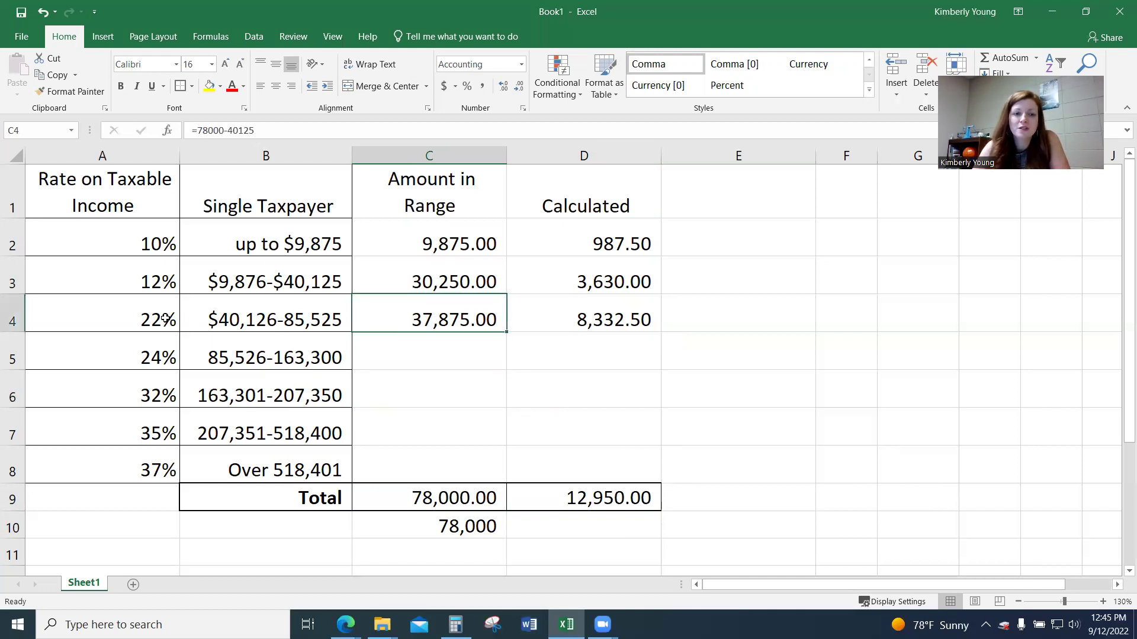
pyautogui.moveTo(165, 318); pyautogui.dragTo(554, 319)
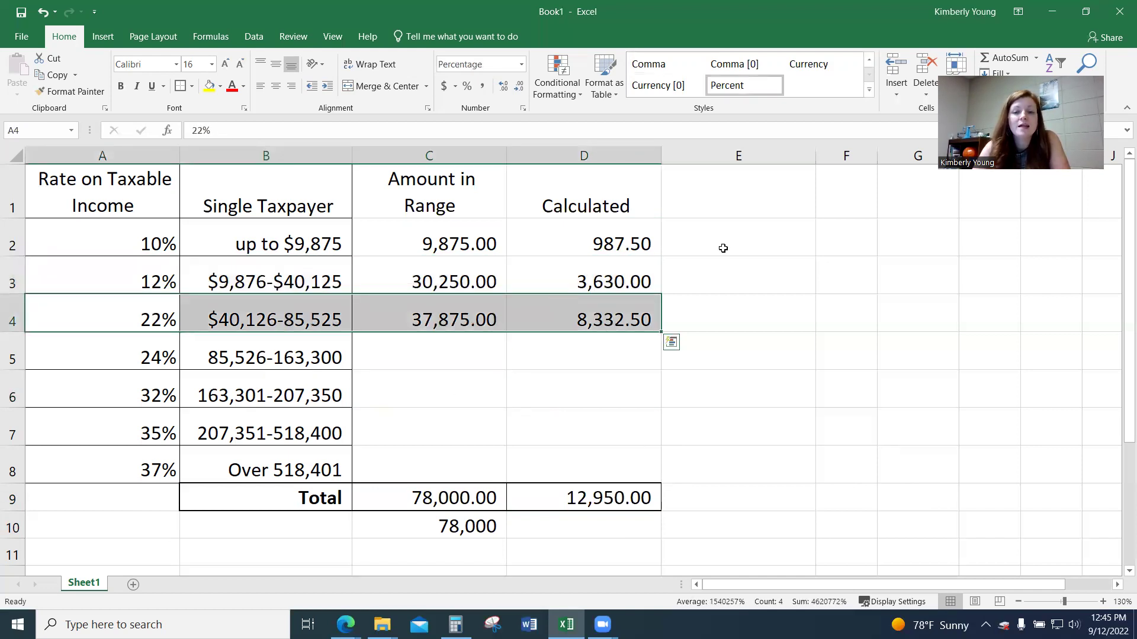
pyautogui.click(723, 246)
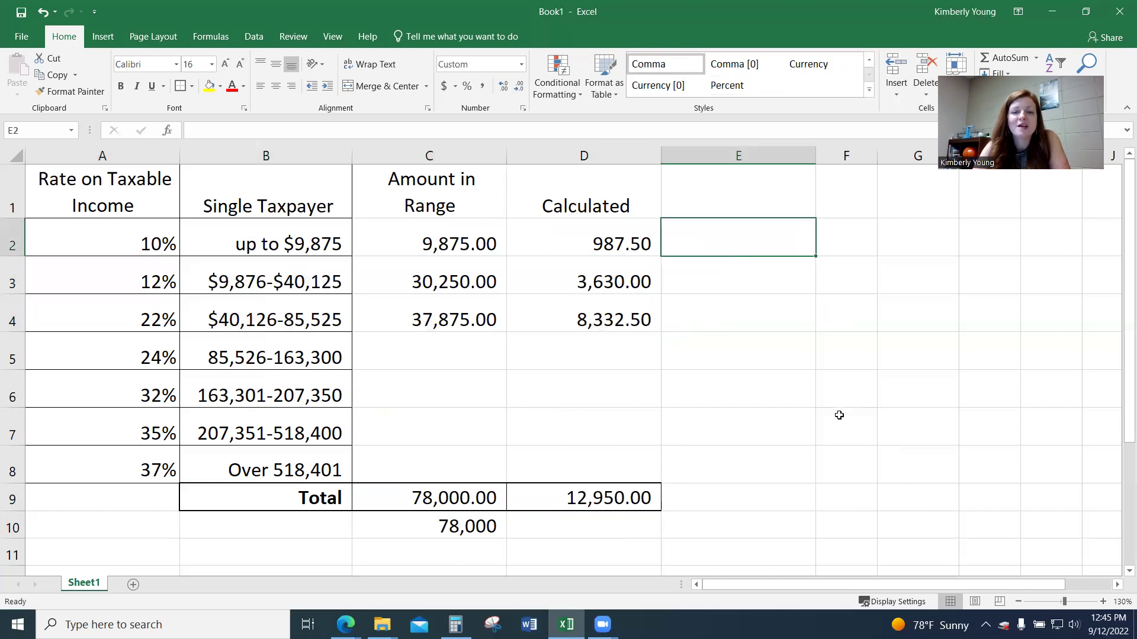
# Delete the leftover 78,000 note from C10
pyautogui.click(456, 526)
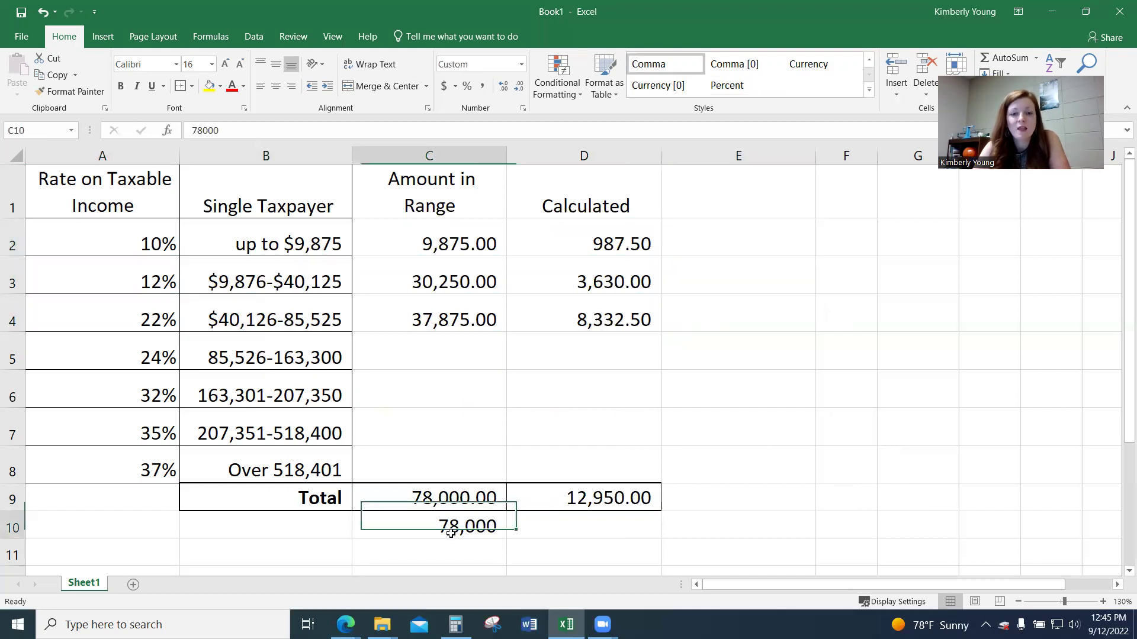
pyautogui.press('Delete')
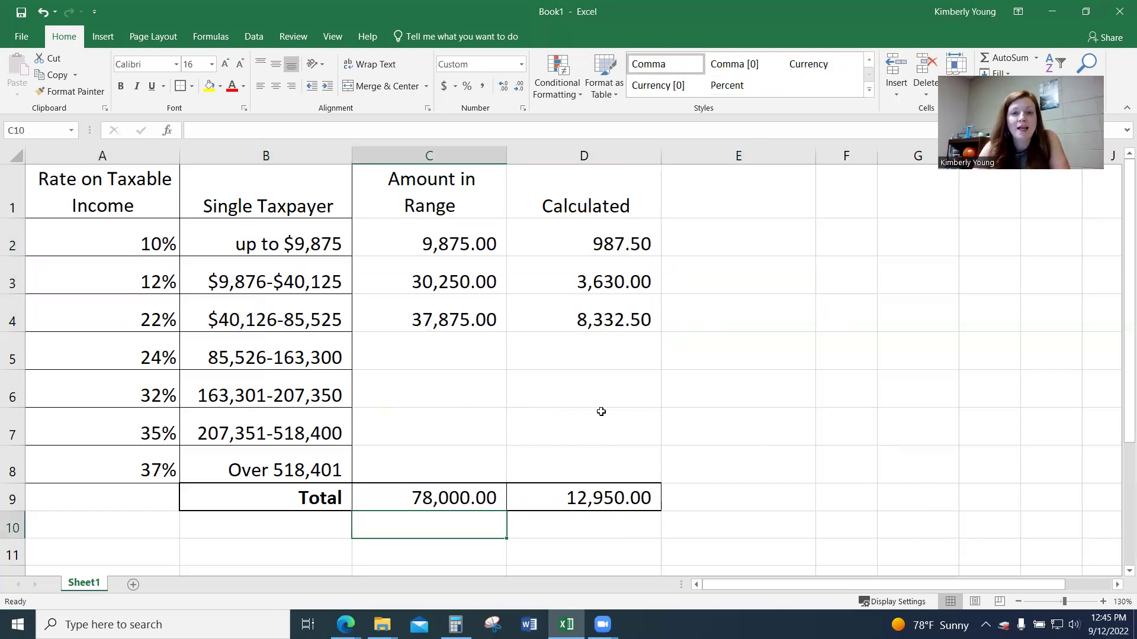
pyautogui.click(97, 189)
pyautogui.click(324, 215)
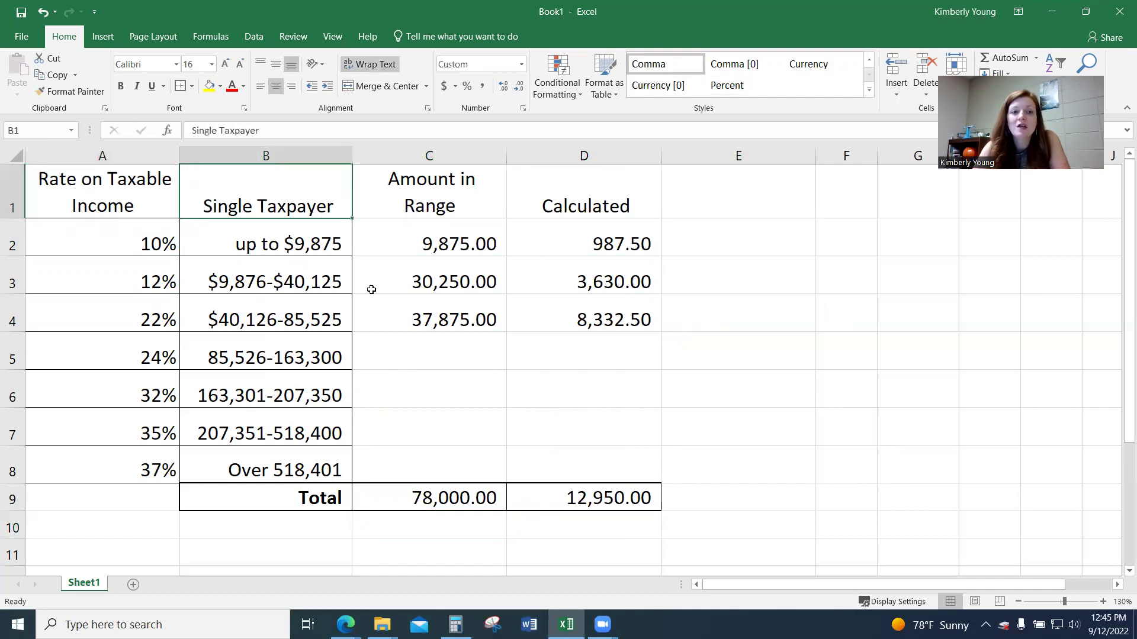
# Minimize the Excel workbook to bring the McGraw Hill tax table page in Edge into view
pyautogui.click(1054, 12)
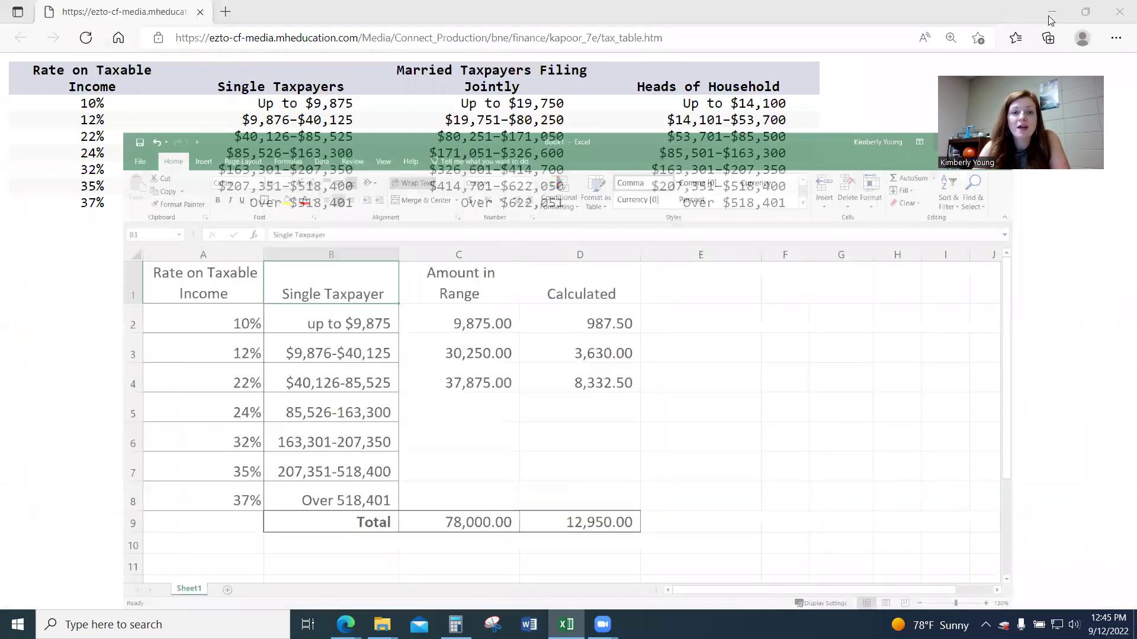